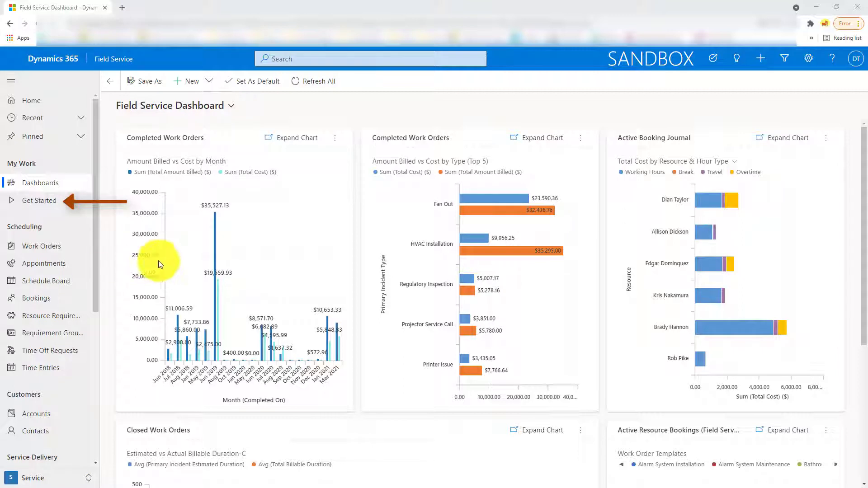
# Open the Get Started page, browse the first steps of the Connected Field Service guided tour, and close the tour
pyautogui.click(65, 203)
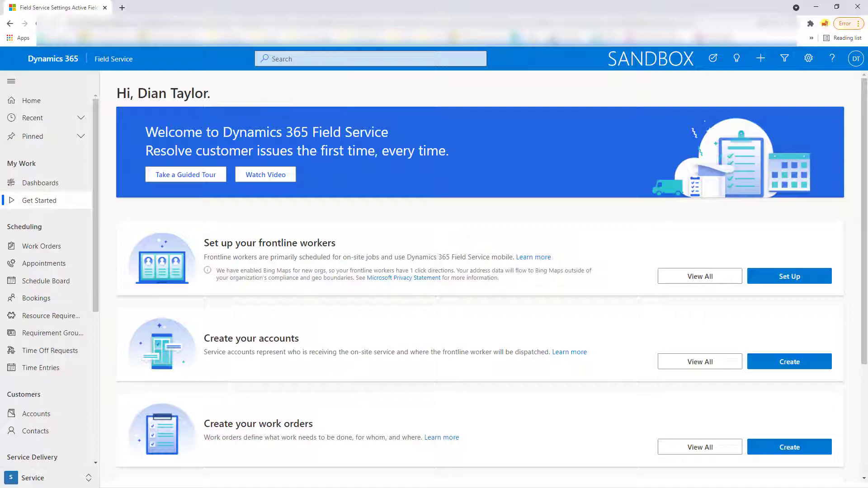
pyautogui.click(194, 177)
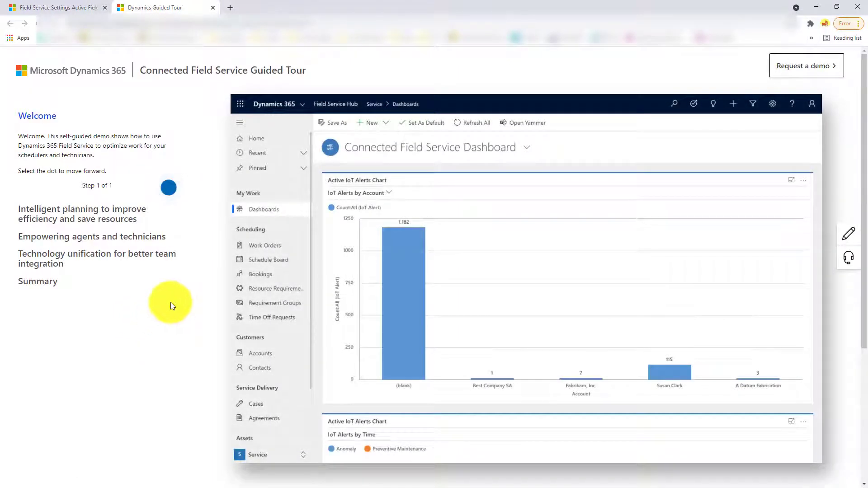
pyautogui.click(173, 192)
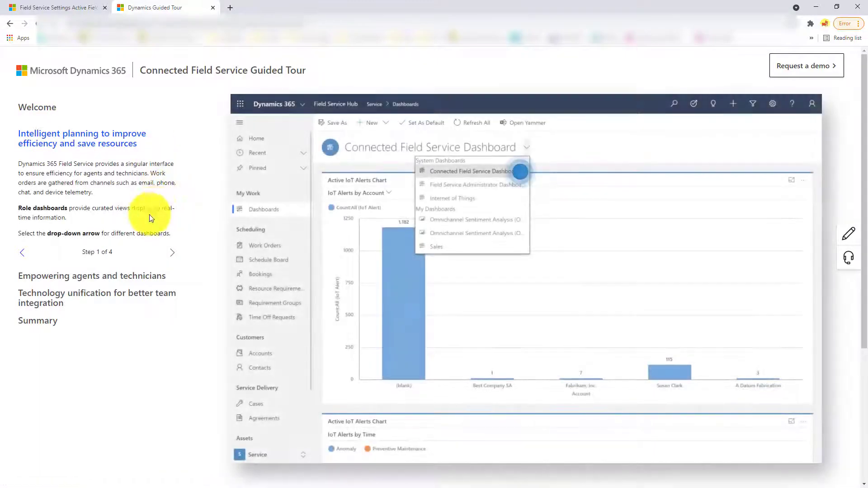
pyautogui.click(522, 176)
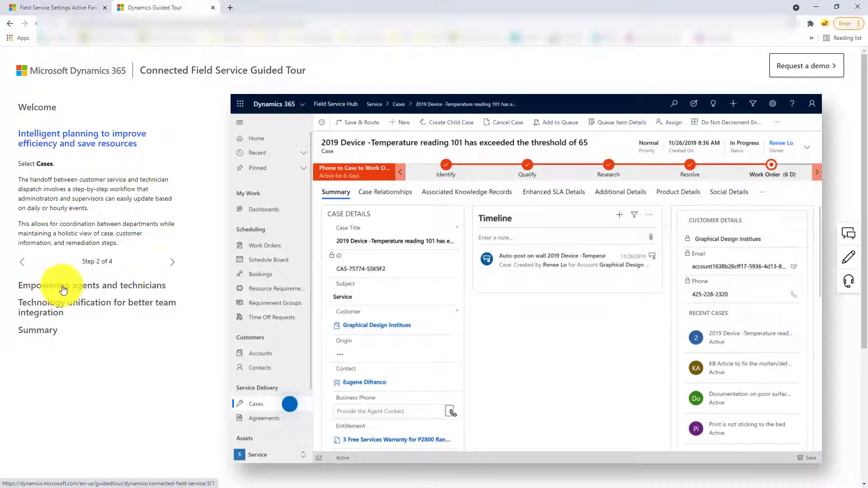
pyautogui.click(213, 8)
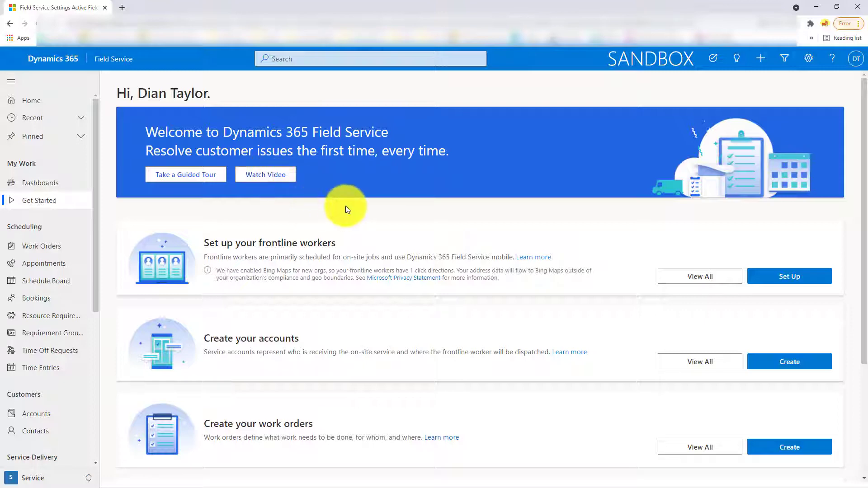
# Review the setup tasks on the Get Started page and view the existing frontline workers before returning to it
pyautogui.scroll(-1, 346, 209)
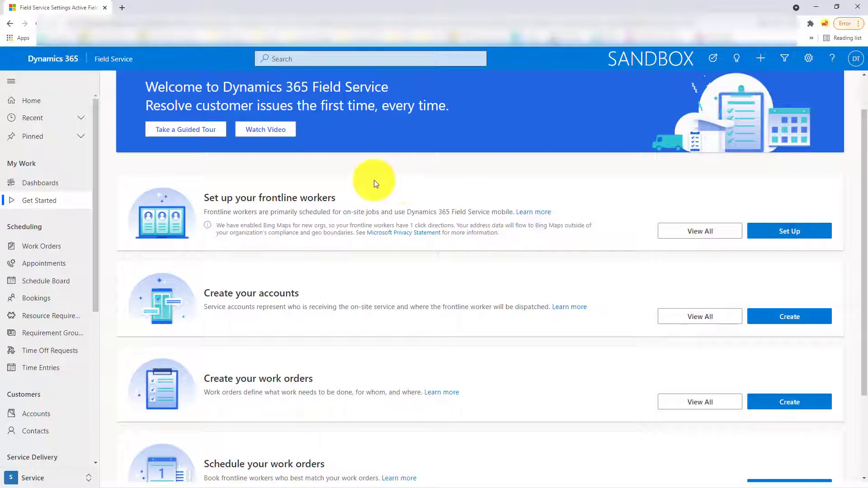
pyautogui.scroll(1, 373, 180)
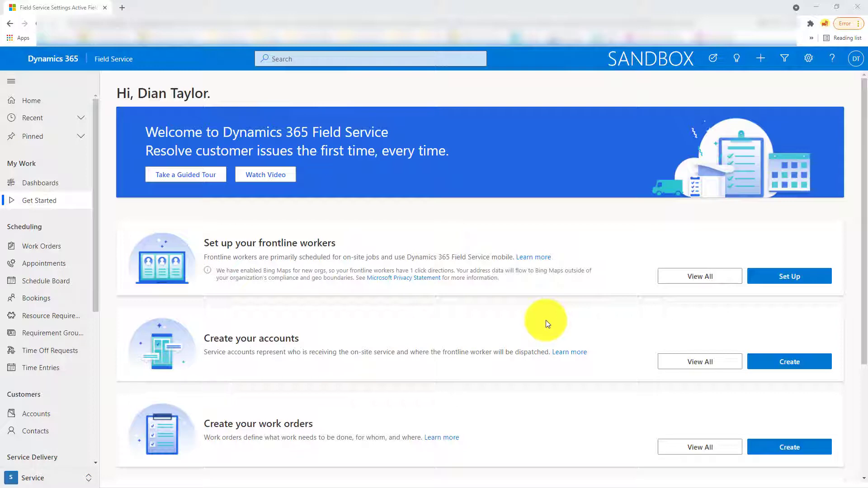
pyautogui.click(700, 277)
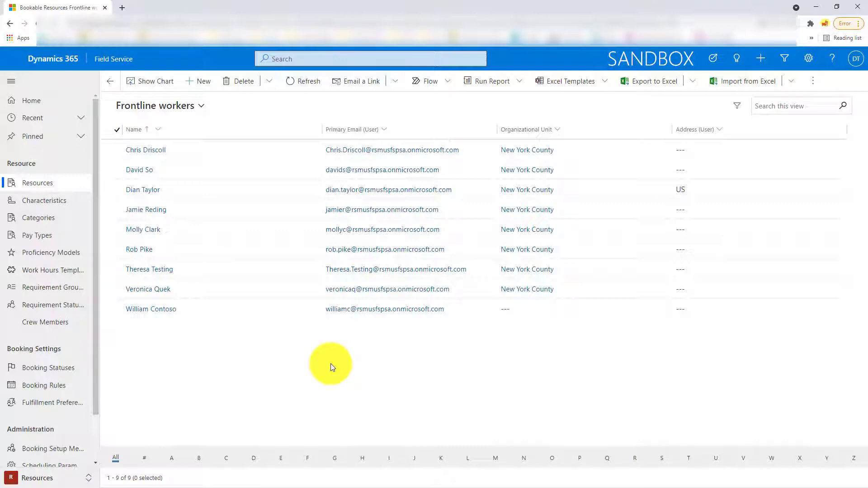
pyautogui.click(9, 24)
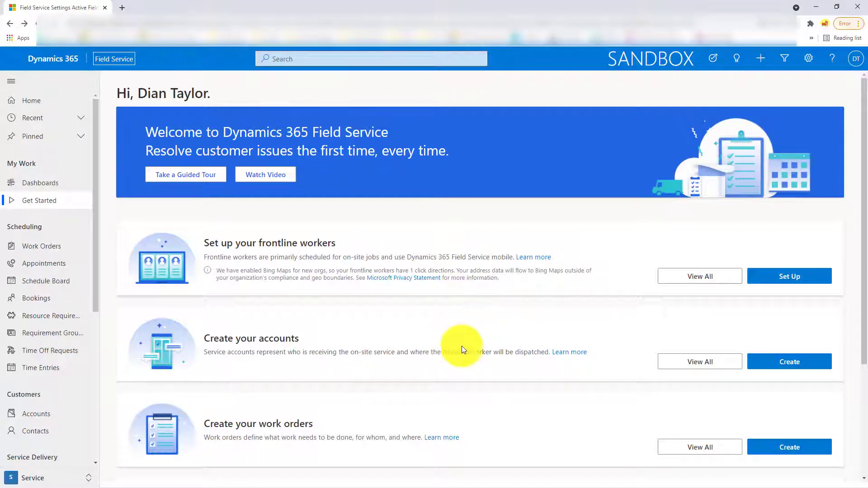
# Start the quick setup of frontline workers and select two users from the user records
pyautogui.click(794, 280)
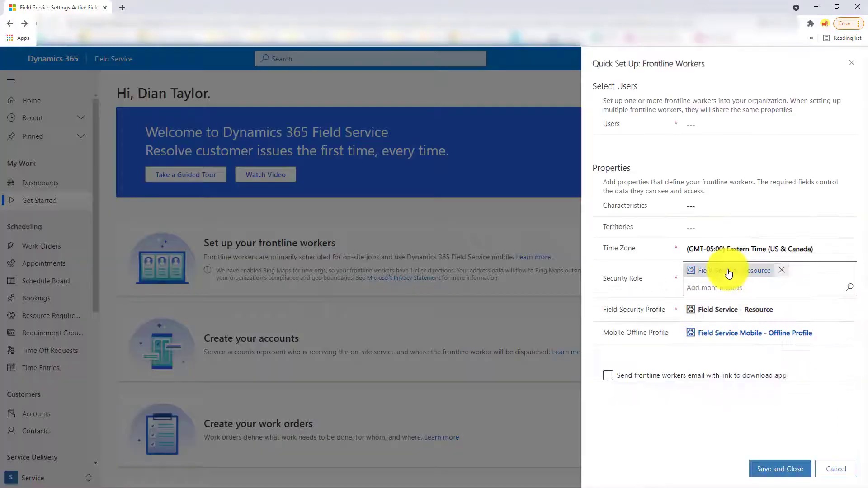
pyautogui.click(849, 125)
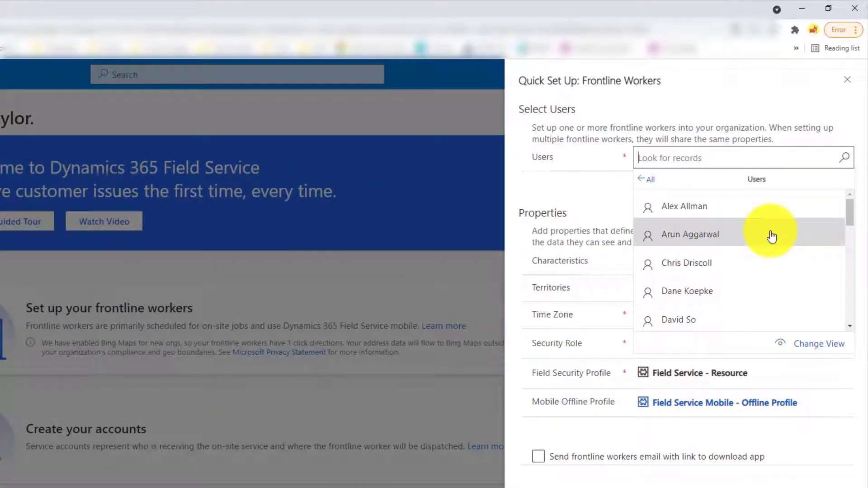
pyautogui.scroll(-3, 772, 236)
pyautogui.scroll(-5, 772, 236)
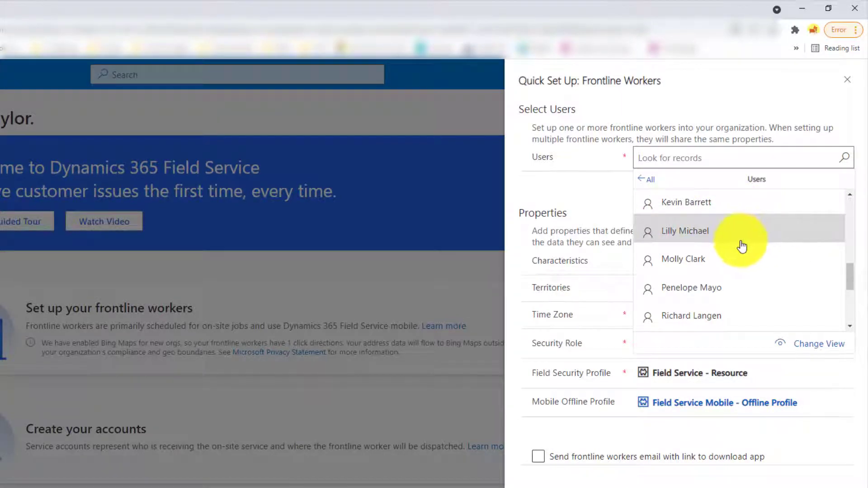
pyautogui.click(716, 232)
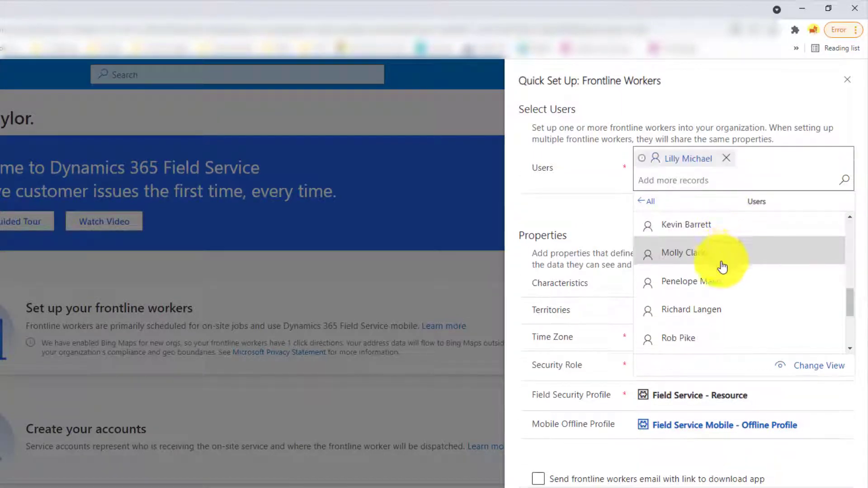
pyautogui.click(718, 261)
pyautogui.click(601, 178)
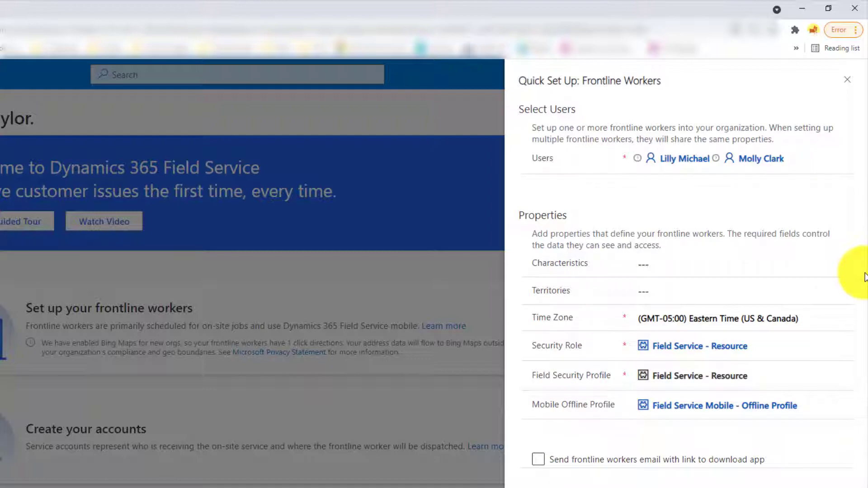
# Assign the characteristics AR12 Certification and Building 12 Access to the selected frontline workers
pyautogui.click(840, 261)
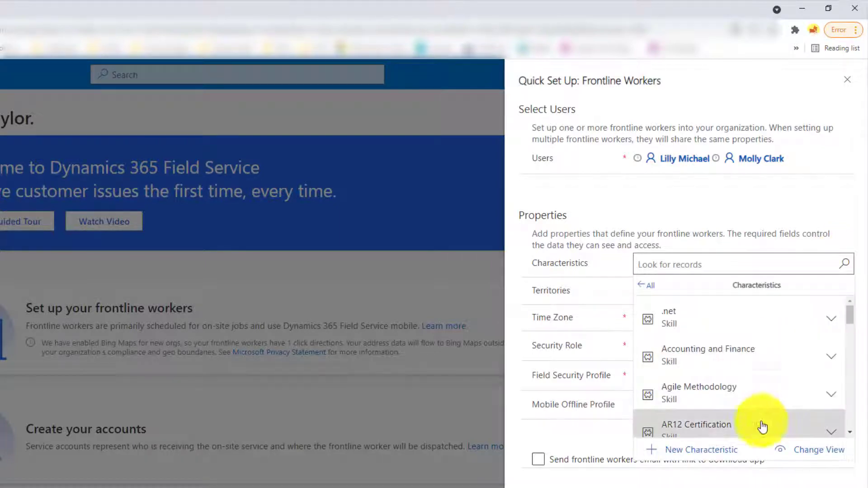
pyautogui.click(726, 429)
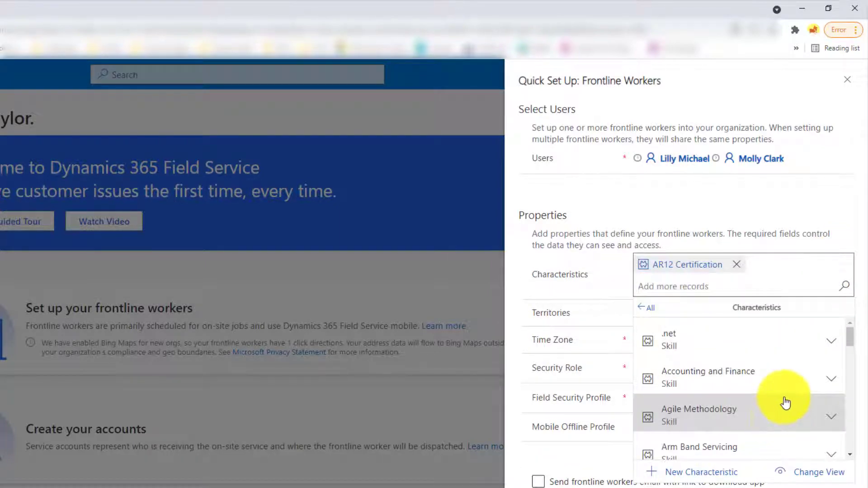
pyautogui.scroll(-5, 785, 404)
pyautogui.scroll(-1, 785, 402)
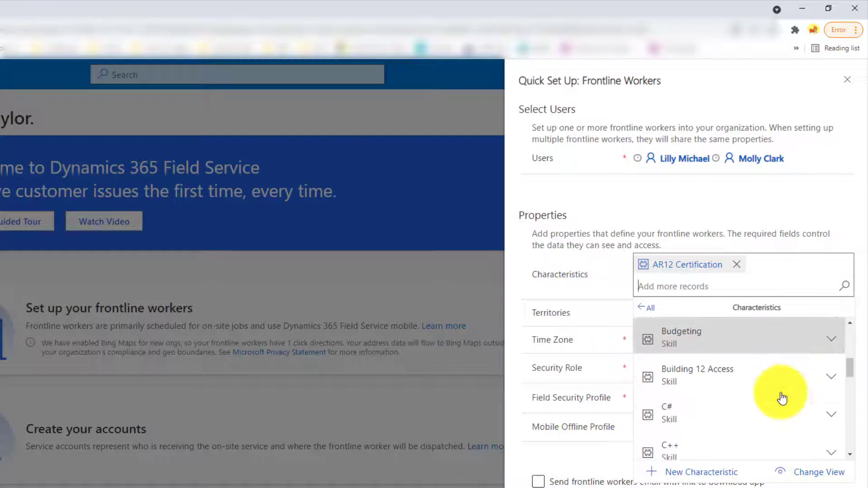
pyautogui.click(717, 376)
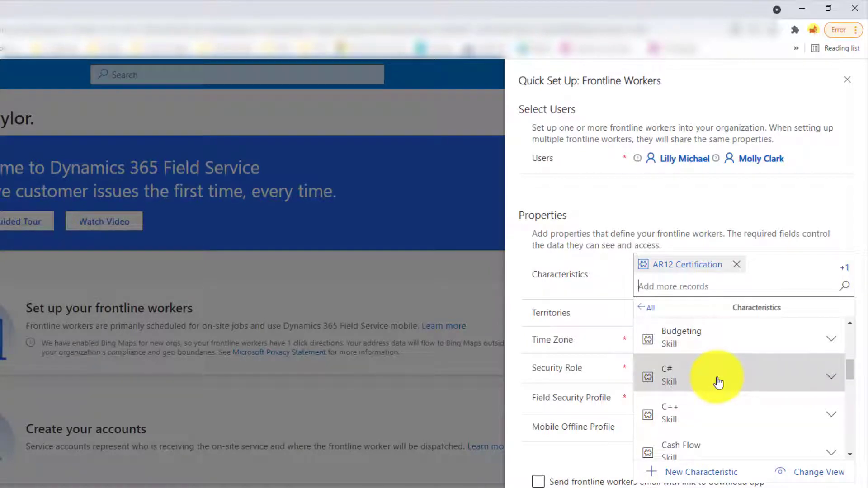
pyautogui.click(579, 465)
# Assign the territories East and NY to the selected frontline workers
pyautogui.click(646, 295)
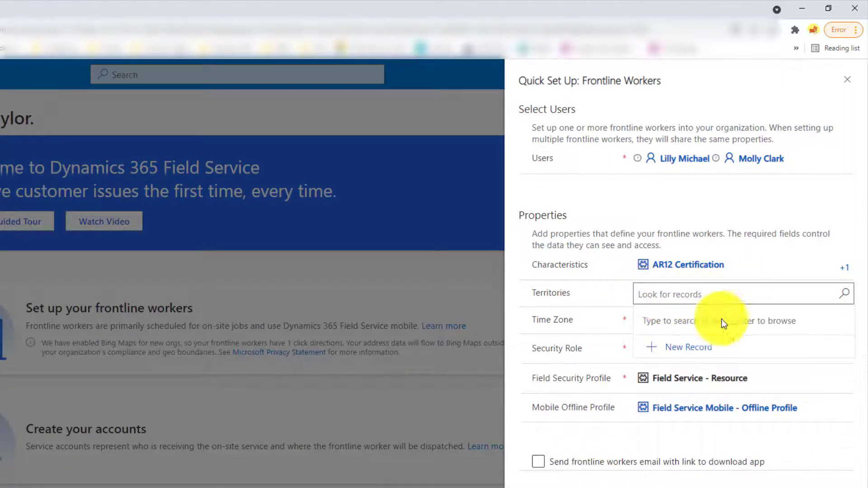
pyautogui.click(845, 295)
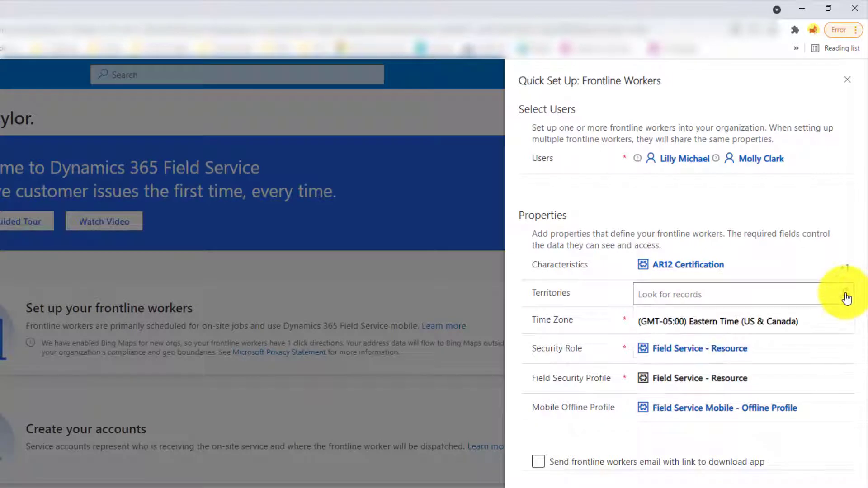
pyautogui.click(696, 412)
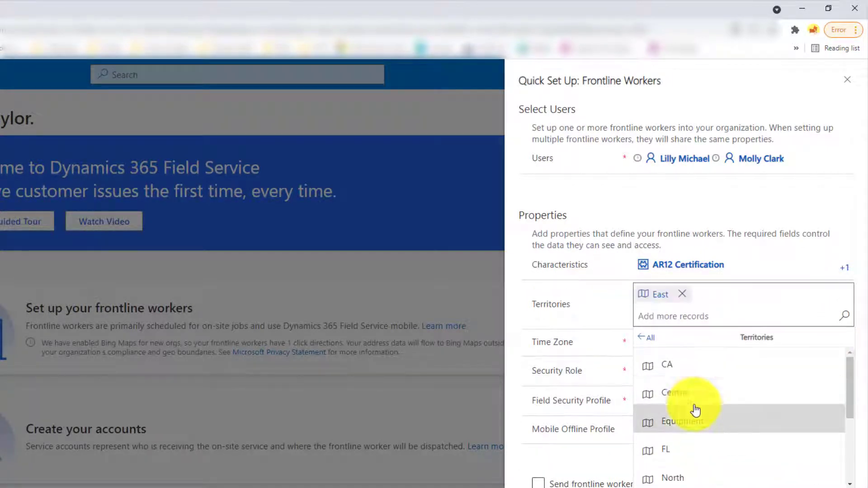
pyautogui.scroll(-1, 697, 453)
pyautogui.scroll(-2, 697, 448)
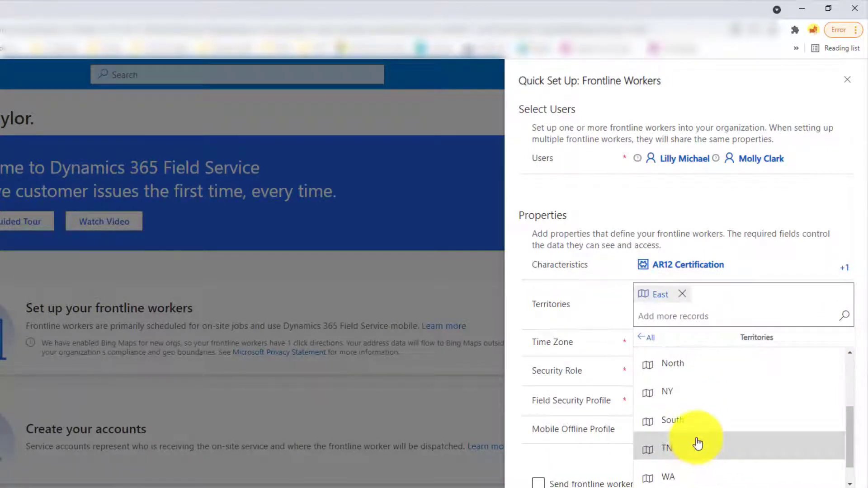
pyautogui.scroll(-1, 697, 448)
pyautogui.scroll(4, 697, 446)
pyautogui.scroll(-2, 695, 446)
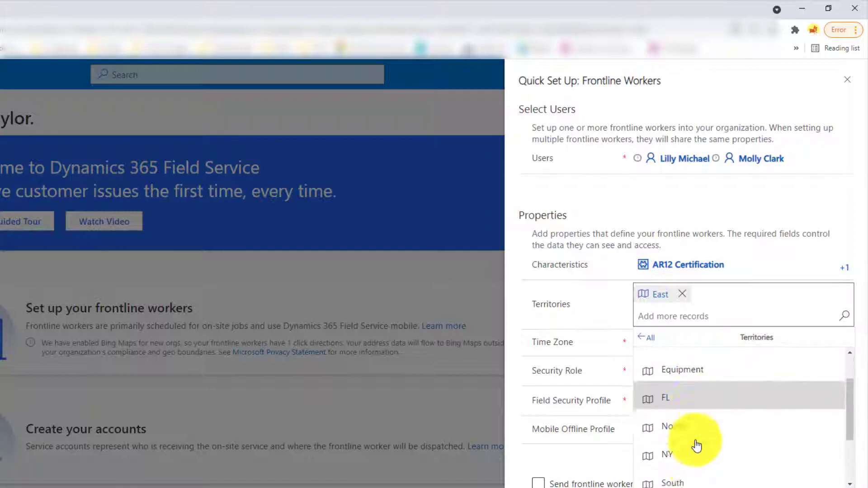
pyautogui.click(701, 403)
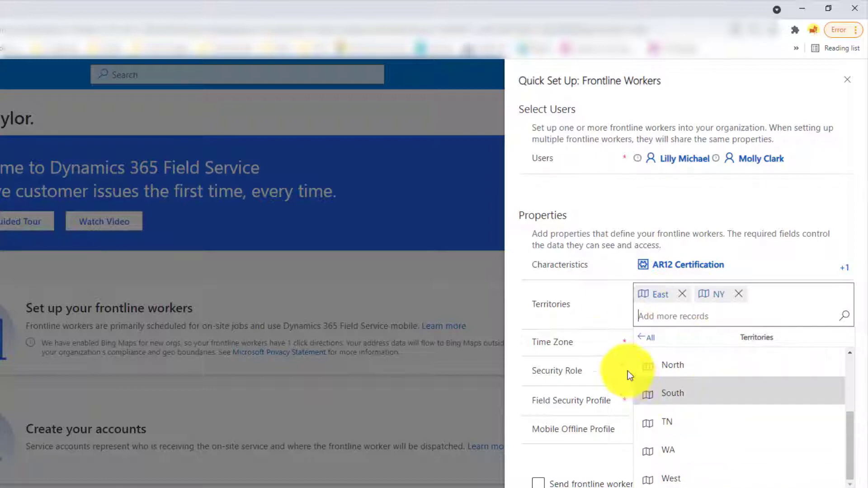
pyautogui.click(540, 350)
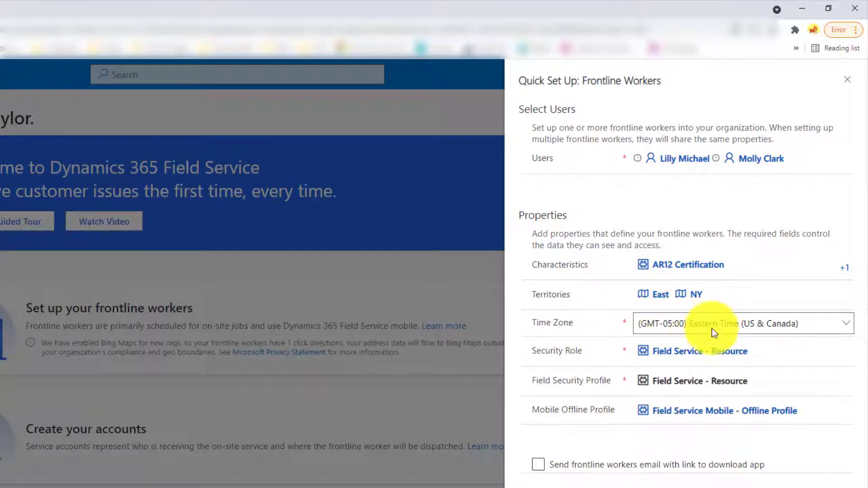
# Add the Account Manager security role to the selected frontline workers
pyautogui.click(637, 357)
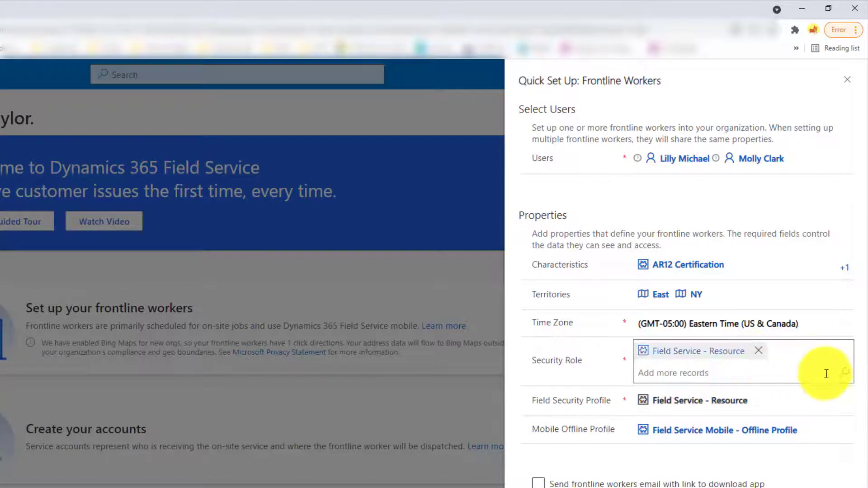
pyautogui.click(844, 373)
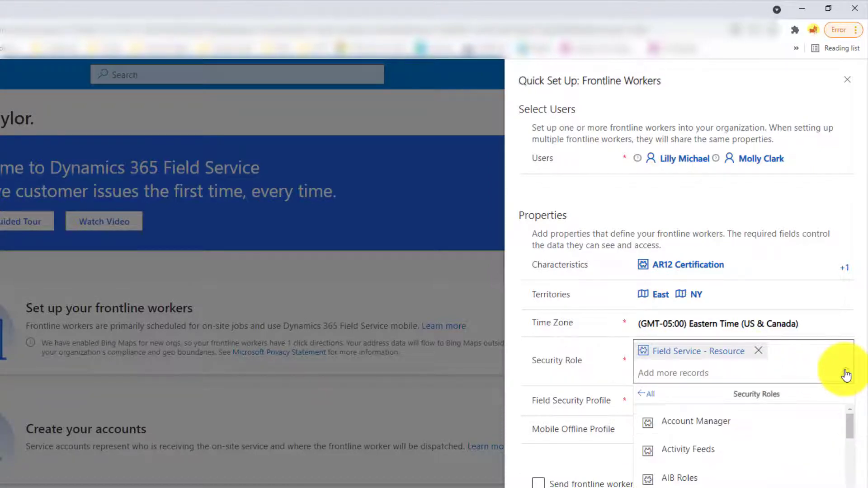
pyautogui.scroll(-1, 737, 434)
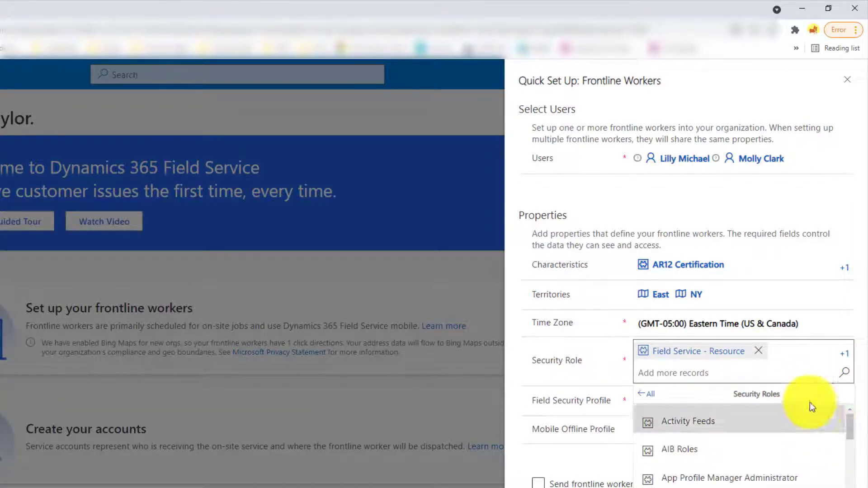
pyautogui.click(848, 364)
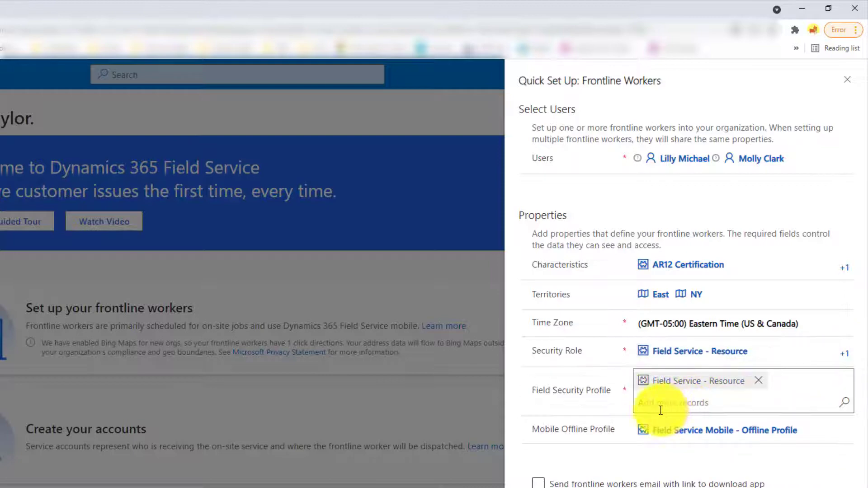
# Check the field security profile lookup and clear the workers' mobile offline profile
pyautogui.click(833, 403)
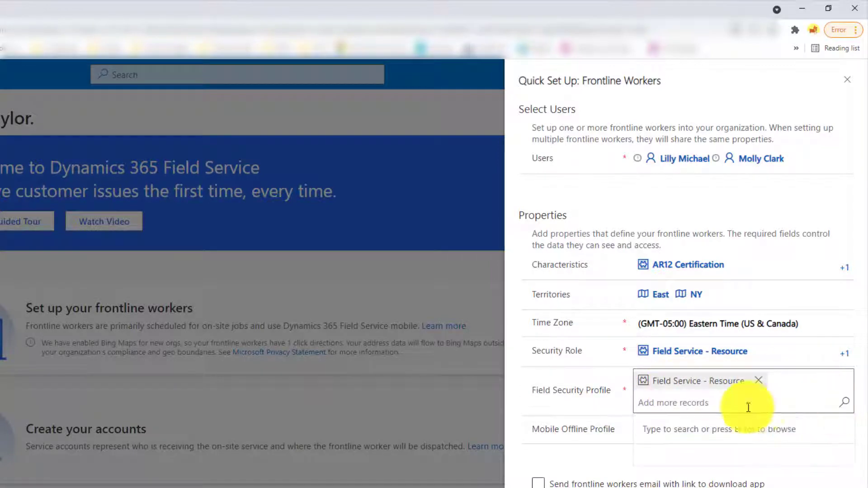
pyautogui.click(609, 462)
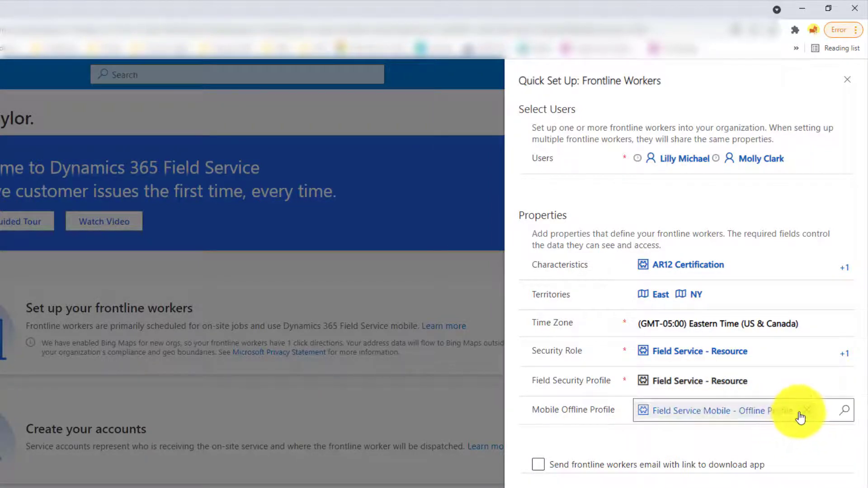
pyautogui.click(845, 411)
pyautogui.click(762, 450)
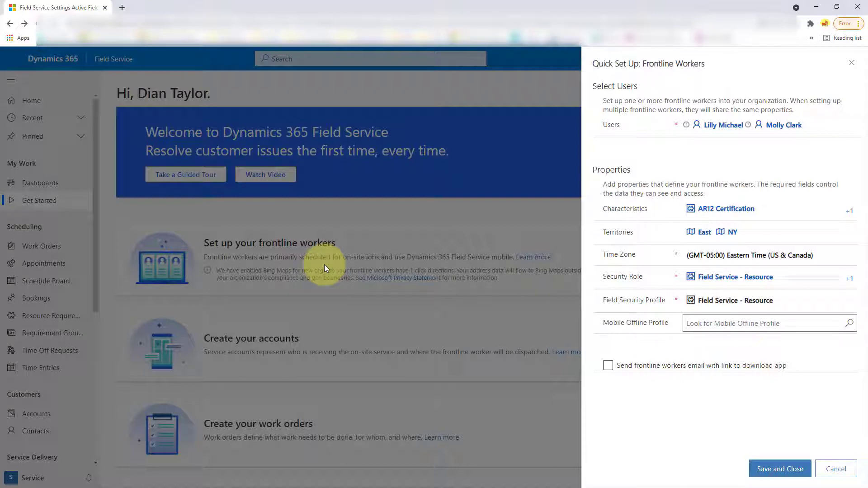
# Close the frontline worker quick setup and discard its unsaved changes
pyautogui.click(765, 470)
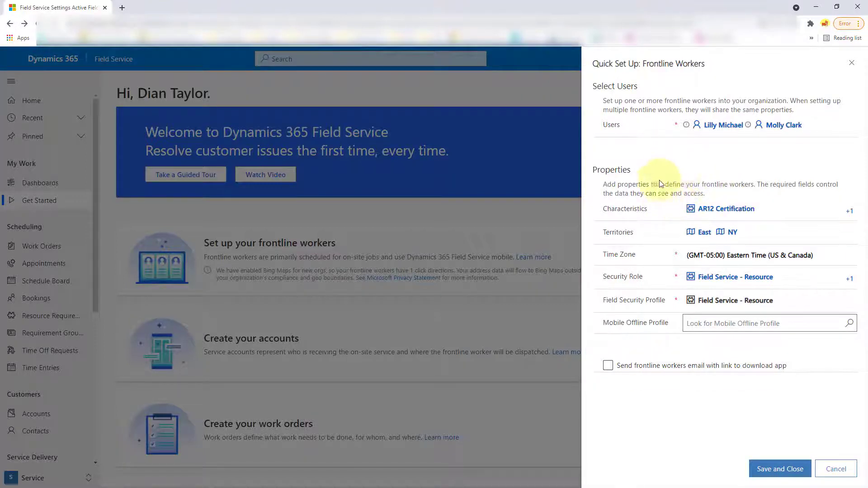
pyautogui.moveTo(712, 211)
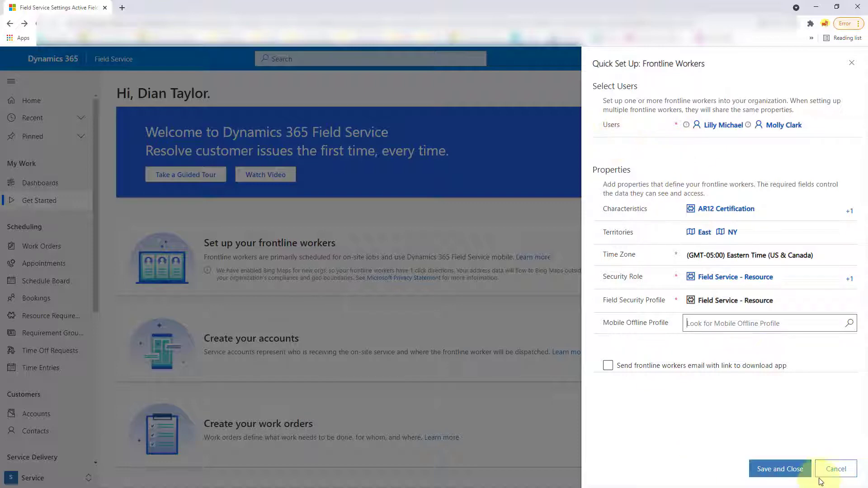
pyautogui.click(836, 469)
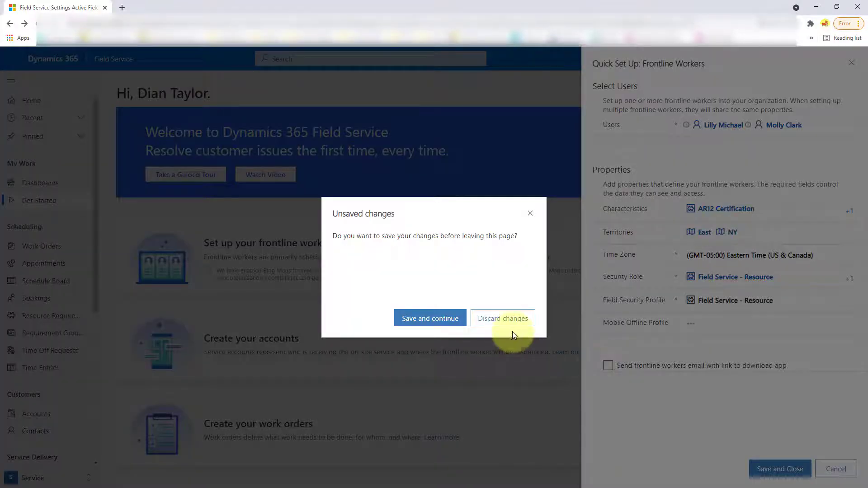
pyautogui.click(503, 319)
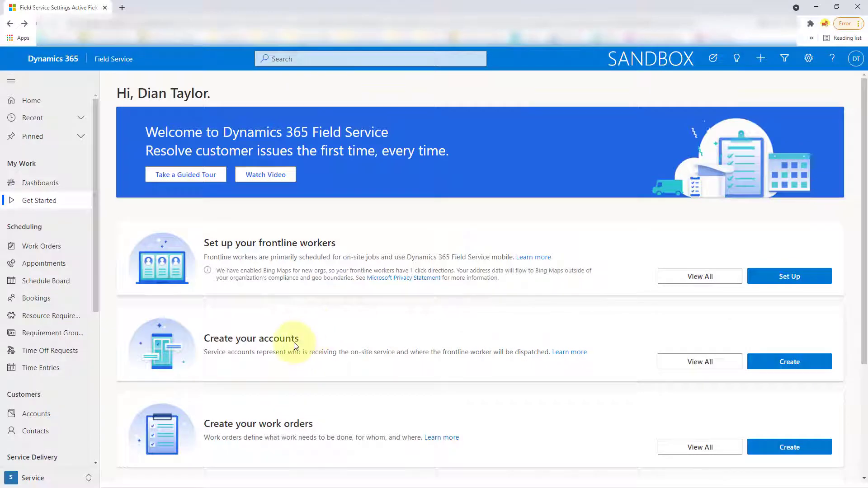
# Look over the list of existing accounts and the account quick create form, leaving without creating an account
pyautogui.scroll(-1, 301, 352)
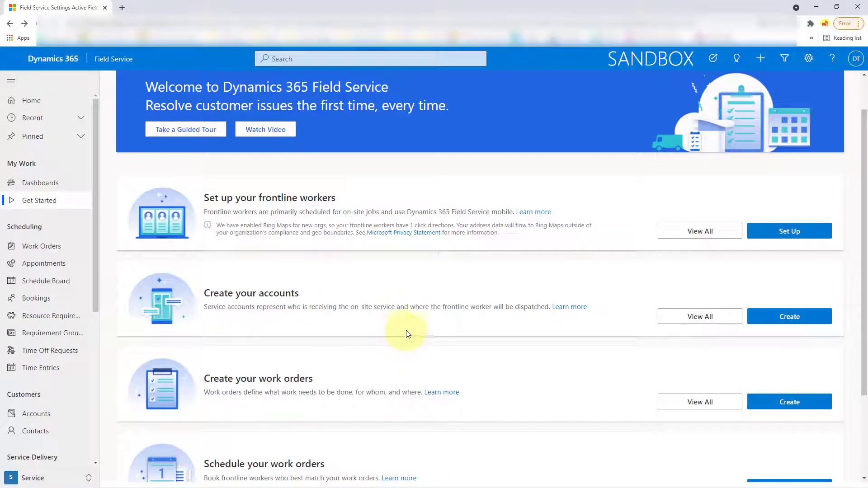
pyautogui.click(703, 315)
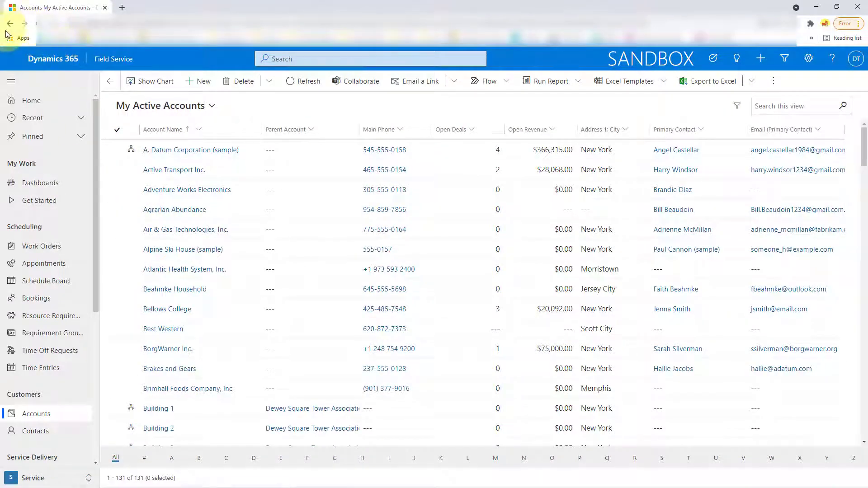
pyautogui.click(10, 23)
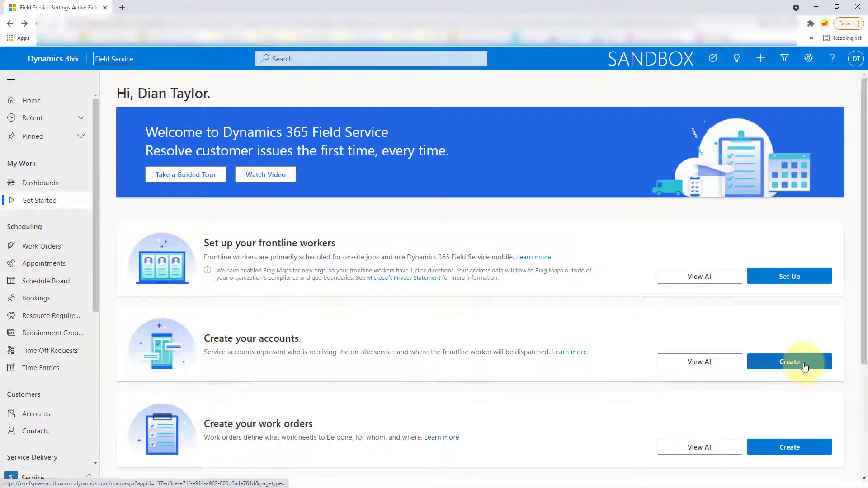
pyautogui.click(805, 368)
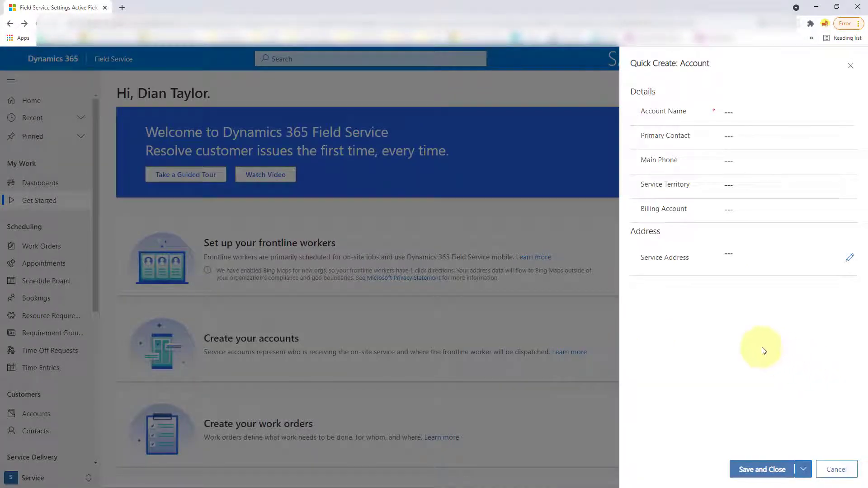
pyautogui.click(837, 470)
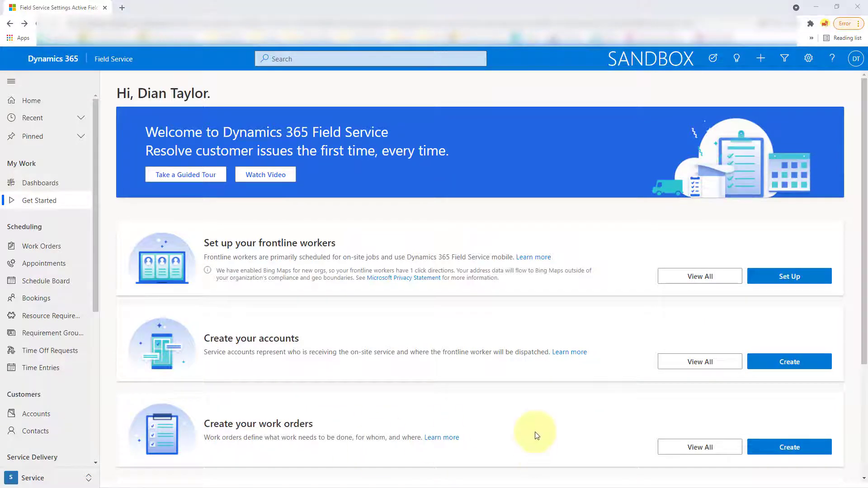
# View the list of active work orders and return to the Get Started page
pyautogui.scroll(-1, 571, 417)
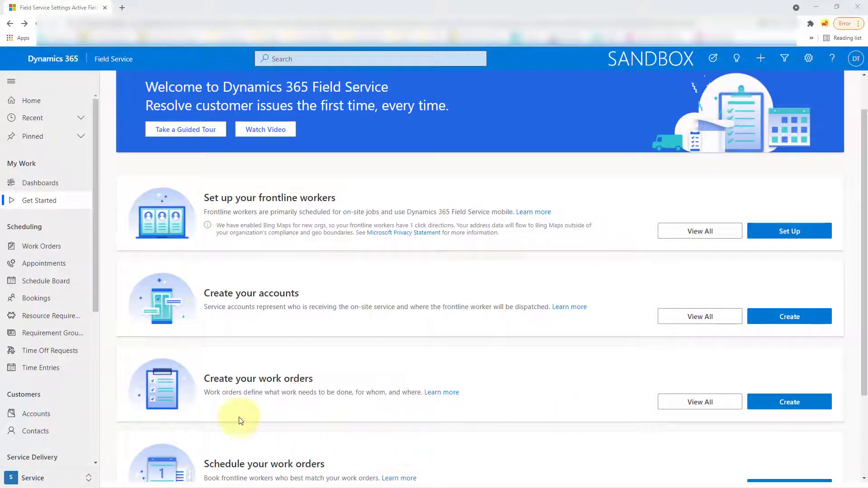
pyautogui.click(702, 405)
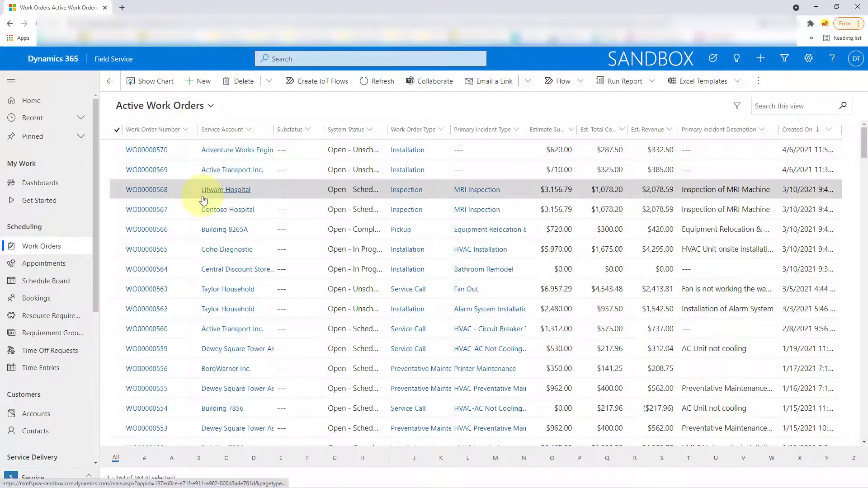
pyautogui.click(10, 23)
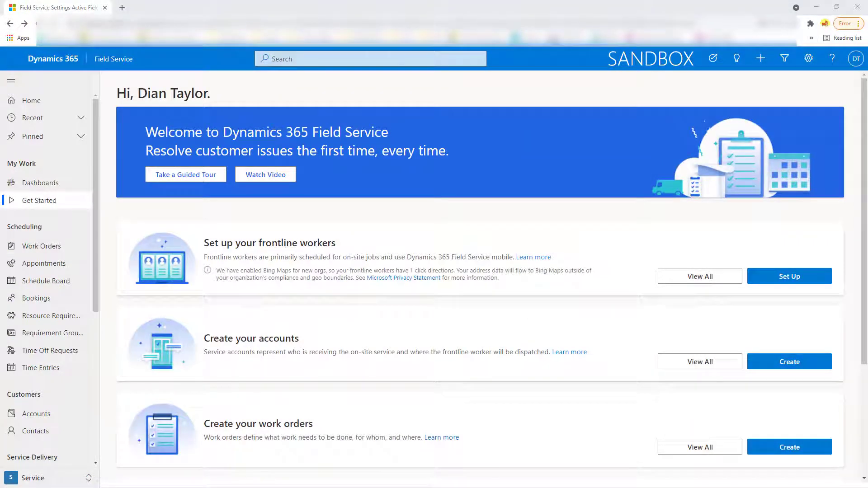
# Start a new work order from the Get Started page and open its service account lookup
pyautogui.click(795, 449)
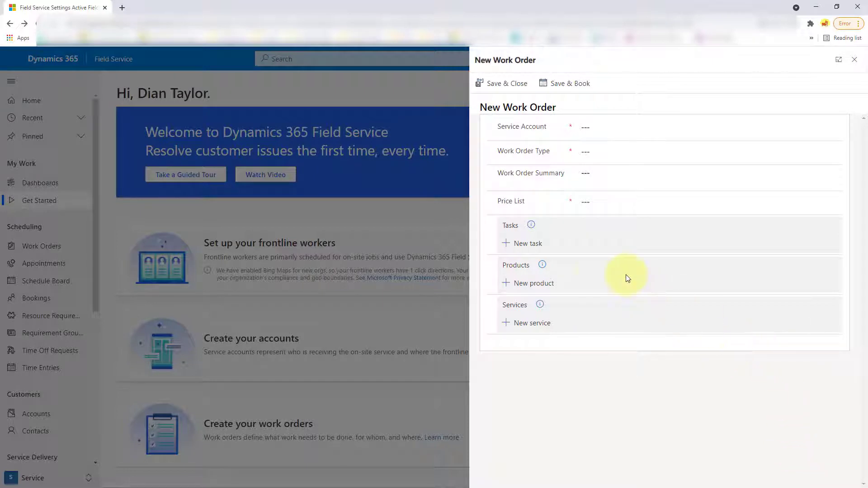
pyautogui.moveTo(532, 225)
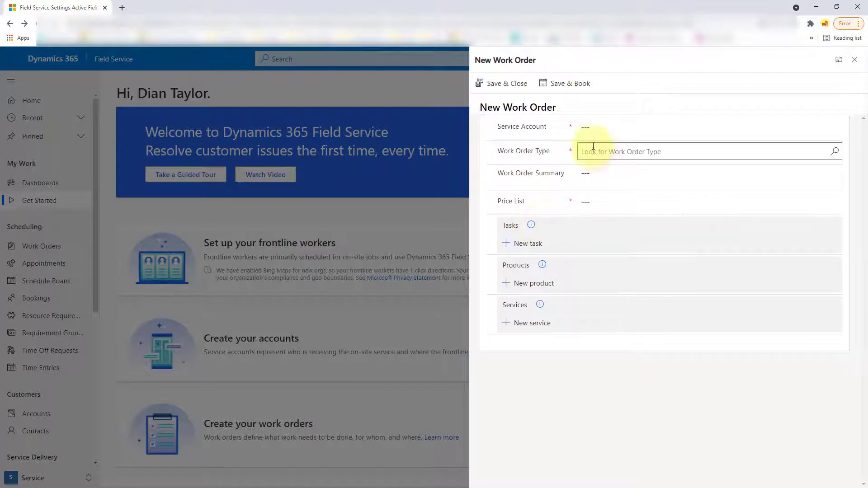
pyautogui.click(711, 121)
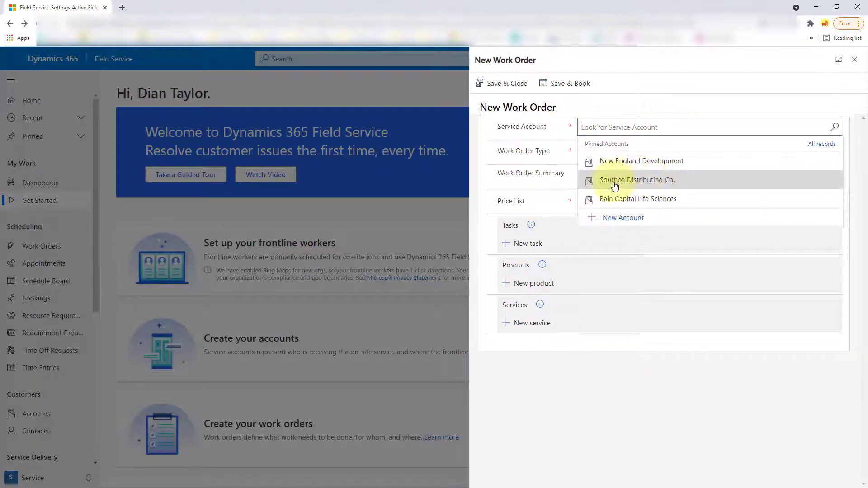
pyautogui.click(593, 162)
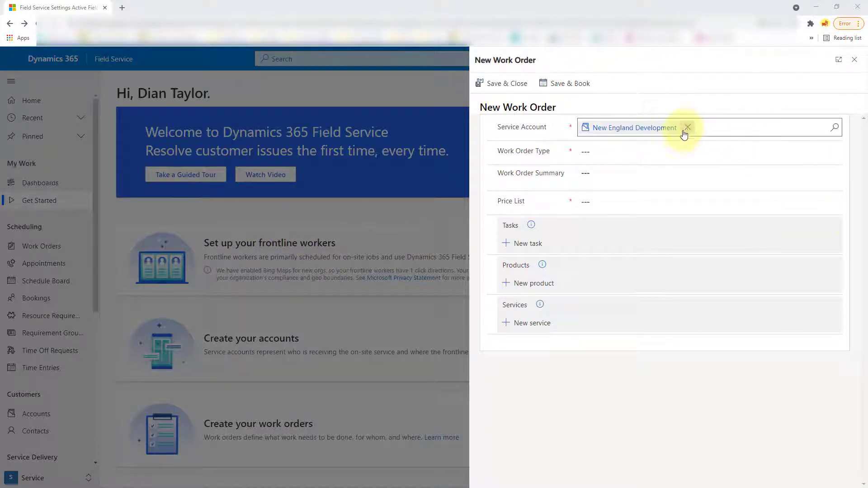
pyautogui.click(687, 128)
pyautogui.click(837, 127)
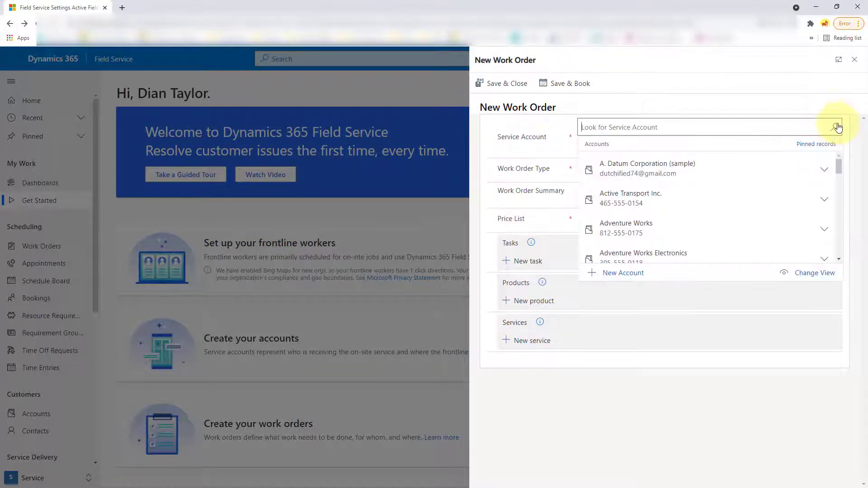
pyautogui.click(700, 226)
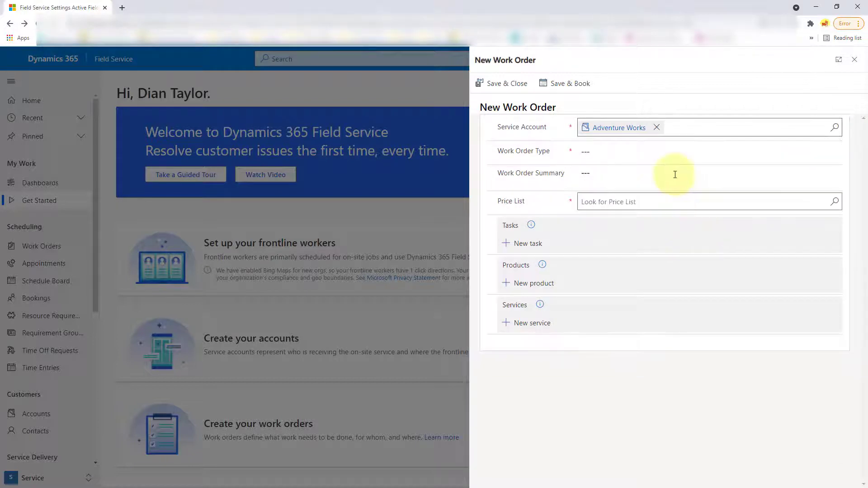
pyautogui.click(656, 127)
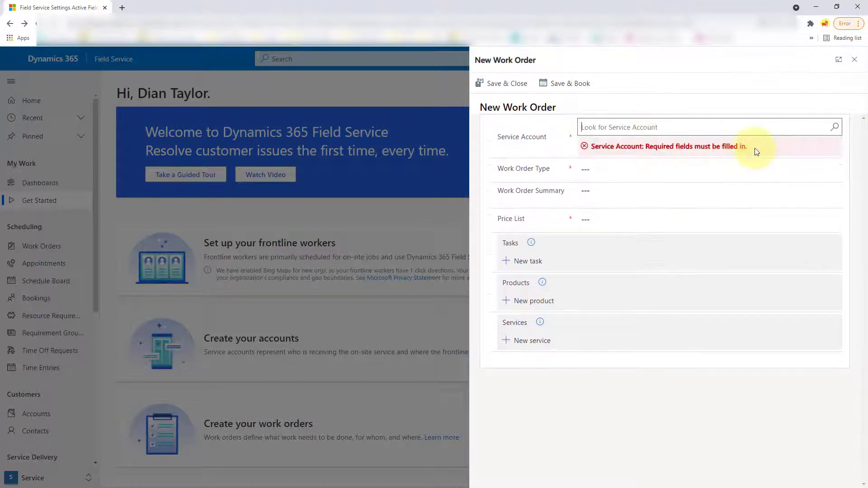
# Set the work order's service account to Adventure Works Electronics and its type to Installation
pyautogui.click(835, 127)
pyautogui.click(692, 259)
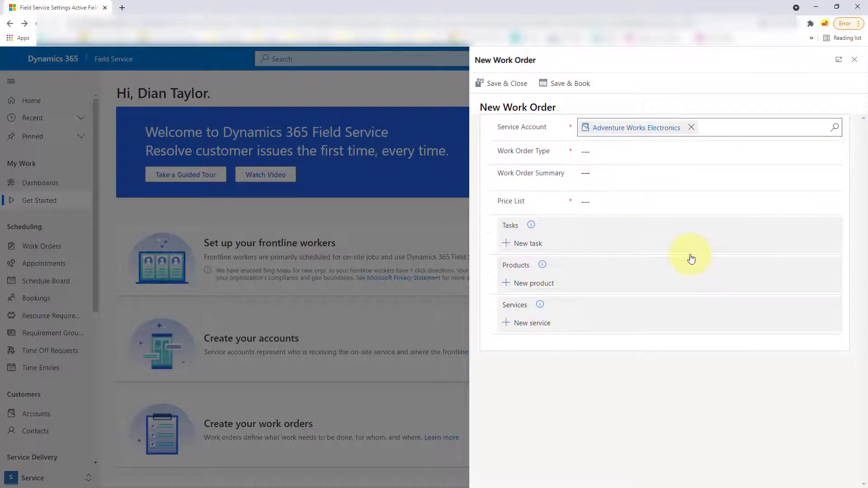
pyautogui.click(632, 152)
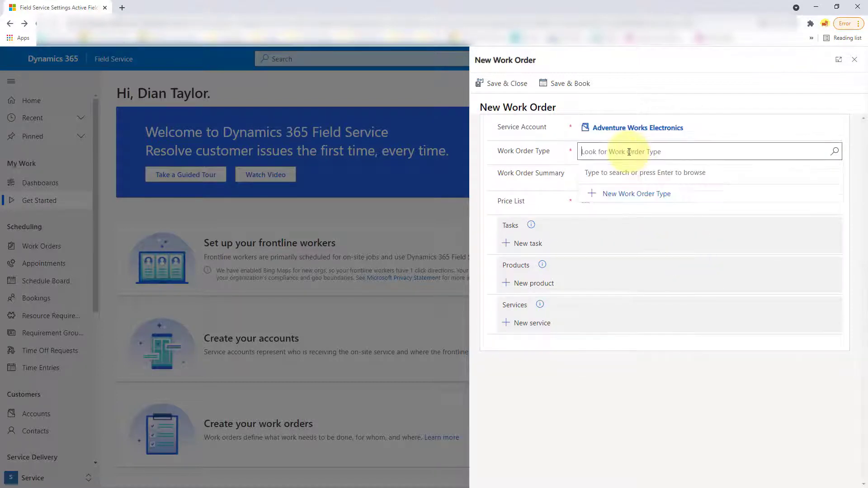
pyautogui.click(835, 151)
pyautogui.scroll(-2, 661, 214)
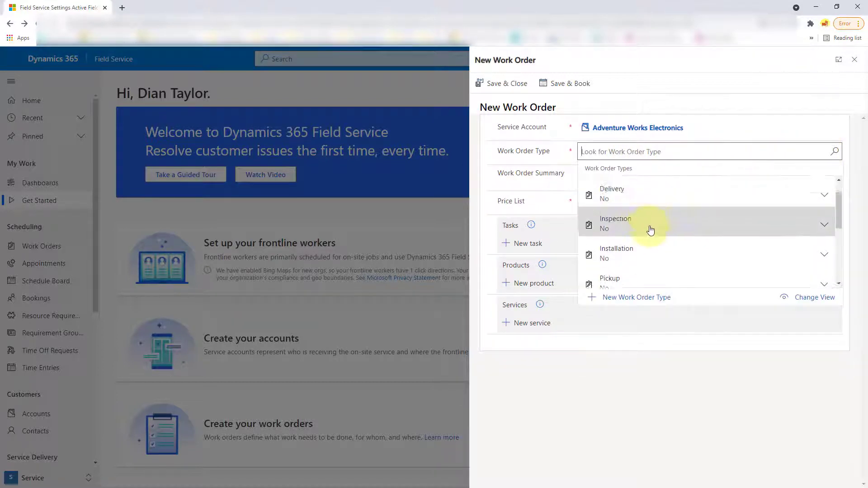
pyautogui.click(740, 222)
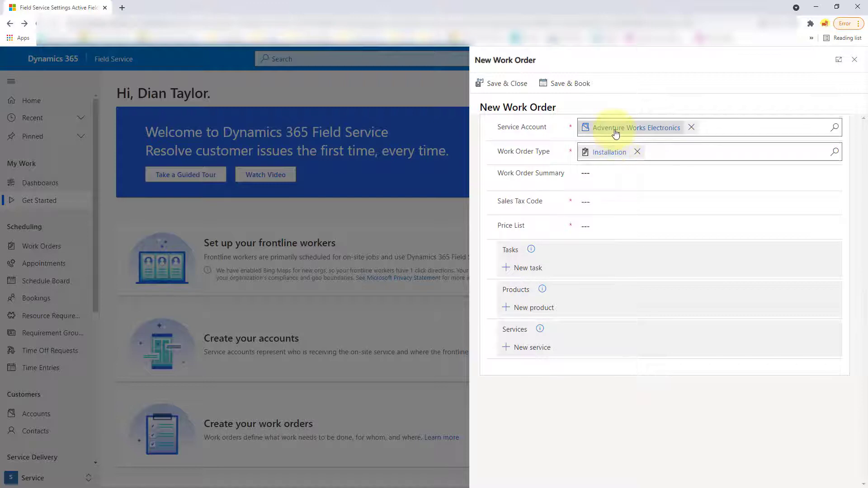
# Enter "Alarm system install" as the work order summary and set the sales tax code to FL TAX
pyautogui.click(618, 176)
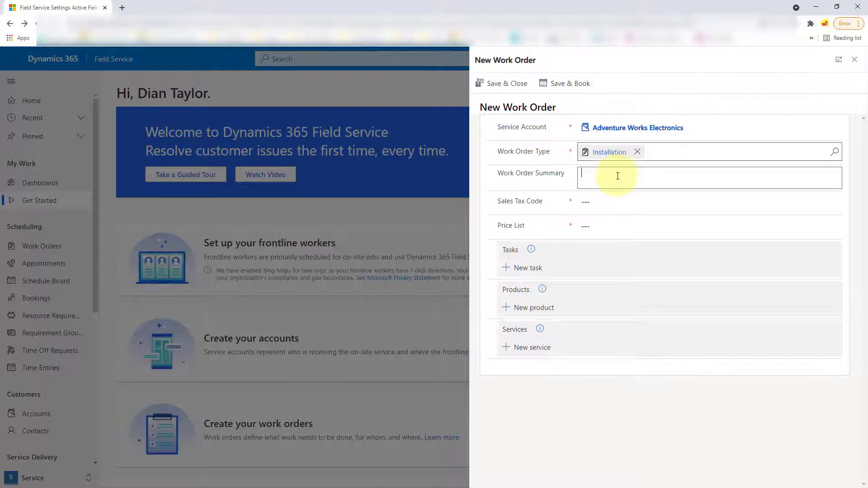
pyautogui.write('Alarm system install')
pyautogui.click(588, 202)
pyautogui.click(835, 202)
pyautogui.click(655, 236)
# Set the work order's price list to Default Price List
pyautogui.click(637, 230)
pyautogui.write('def')
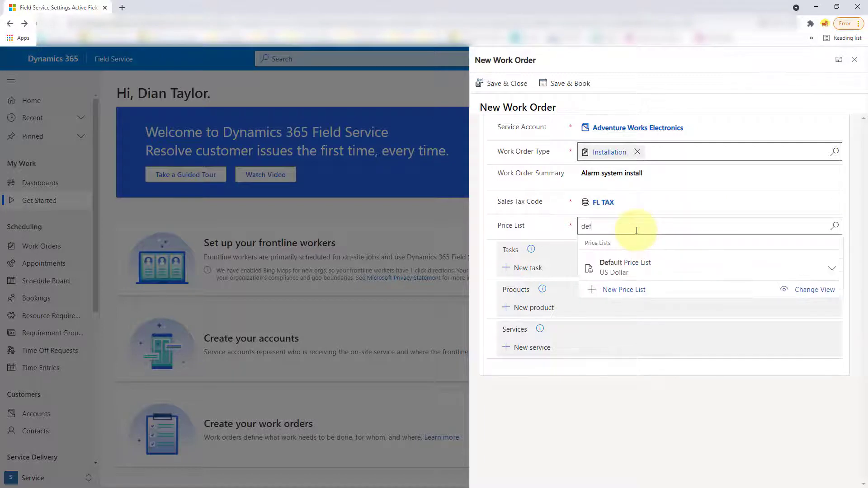
pyautogui.click(618, 266)
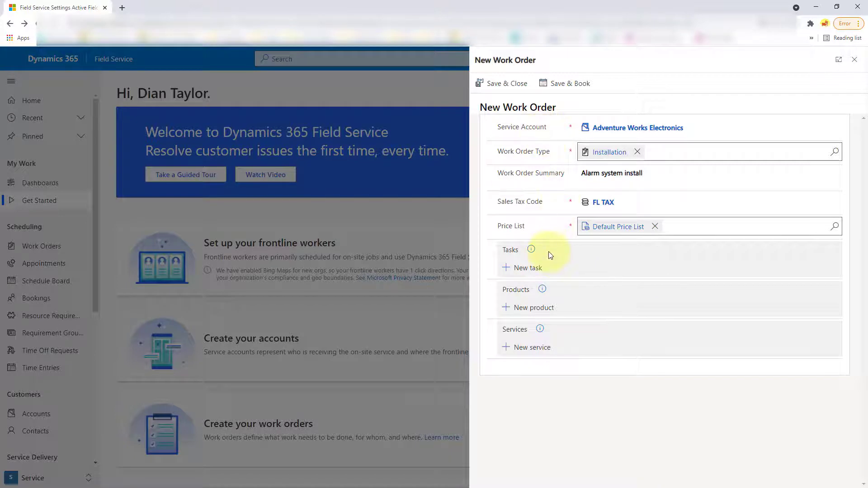
# Add the tasks Arrival Check In and Alarm System Install to the work order
pyautogui.click(531, 270)
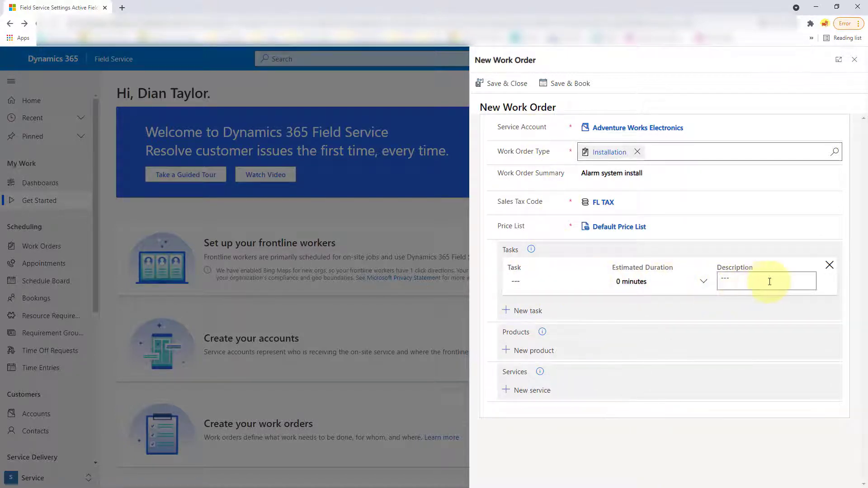
pyautogui.click(602, 282)
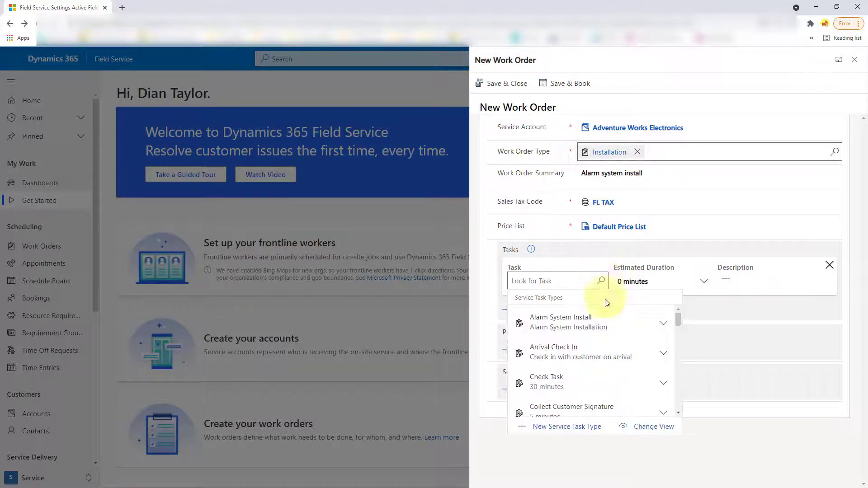
pyautogui.click(573, 349)
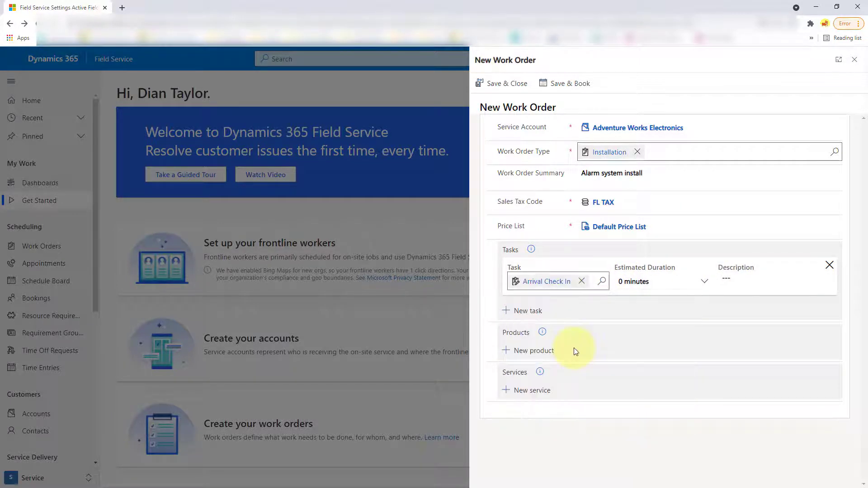
pyautogui.click(525, 311)
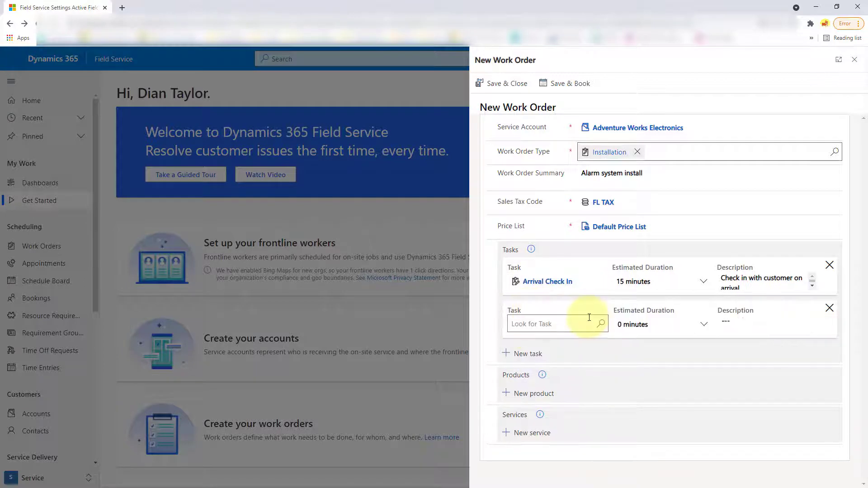
pyautogui.click(602, 324)
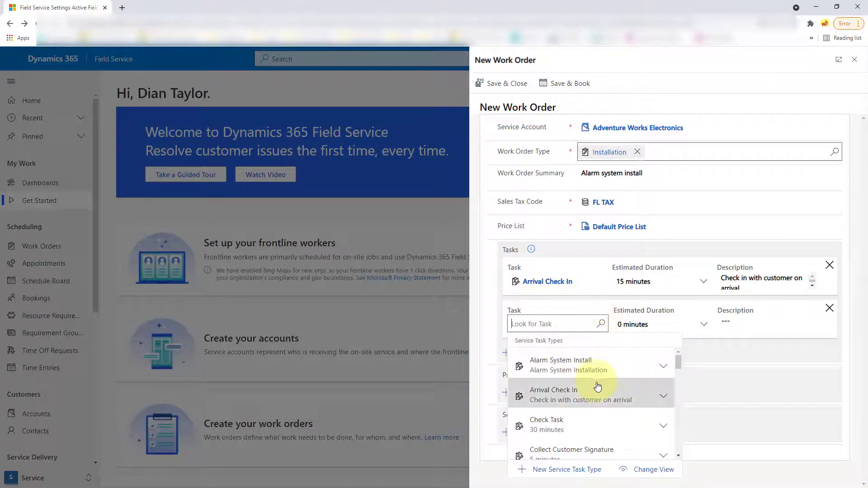
pyautogui.click(591, 364)
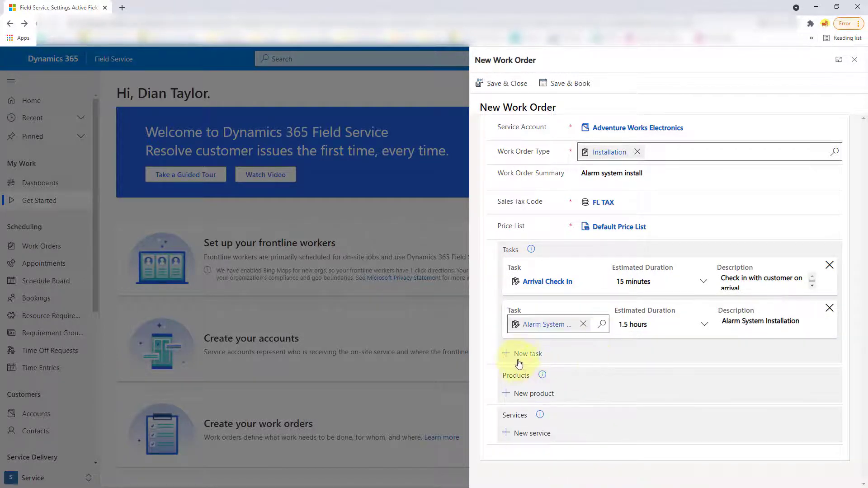
# Add the task Collect Customer Signature to the work order with the description "Customer Sign Off"
pyautogui.click(521, 355)
pyautogui.click(601, 367)
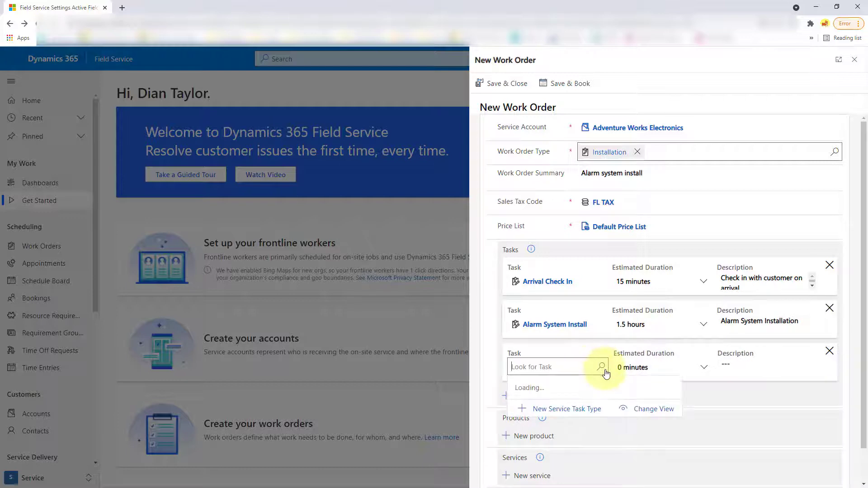
pyautogui.click(590, 333)
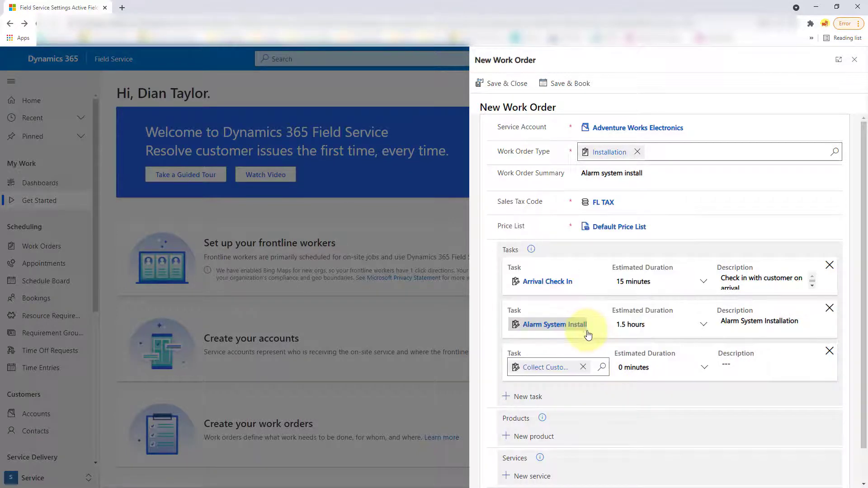
pyautogui.click(754, 368)
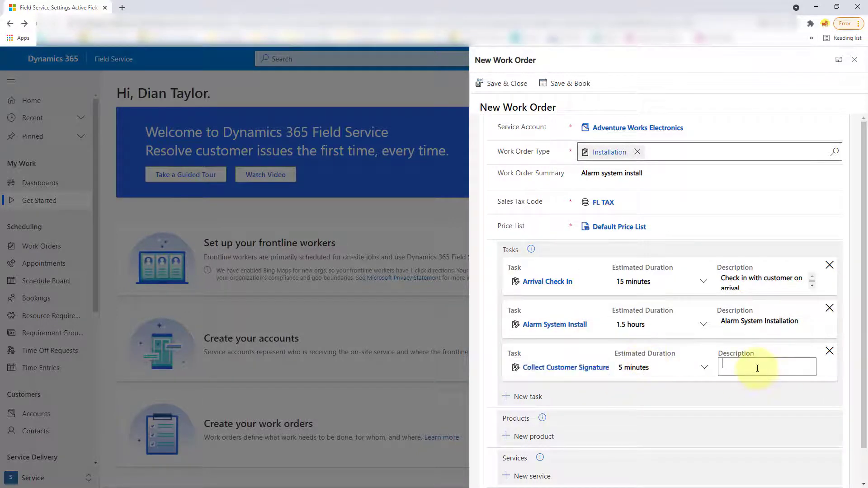
pyautogui.write('Customer Sign Off')
# Add the product Alarm System to the work order with an estimated quantity of 1
pyautogui.scroll(-1, 723, 374)
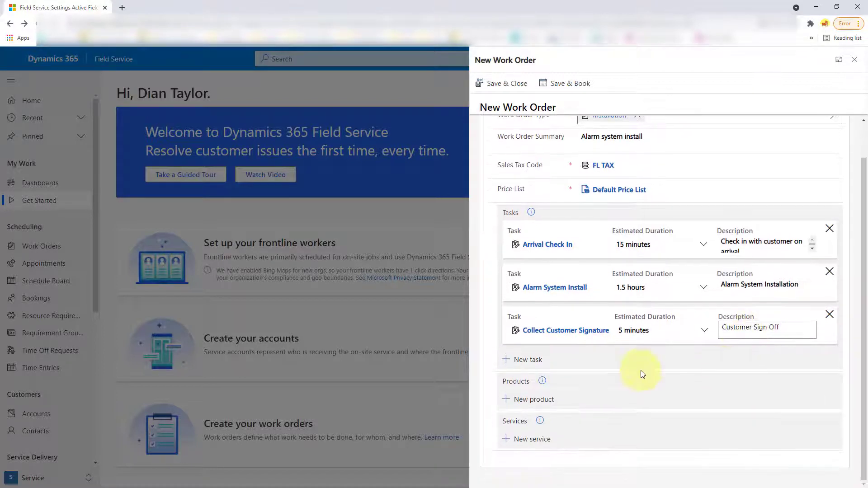
pyautogui.click(541, 401)
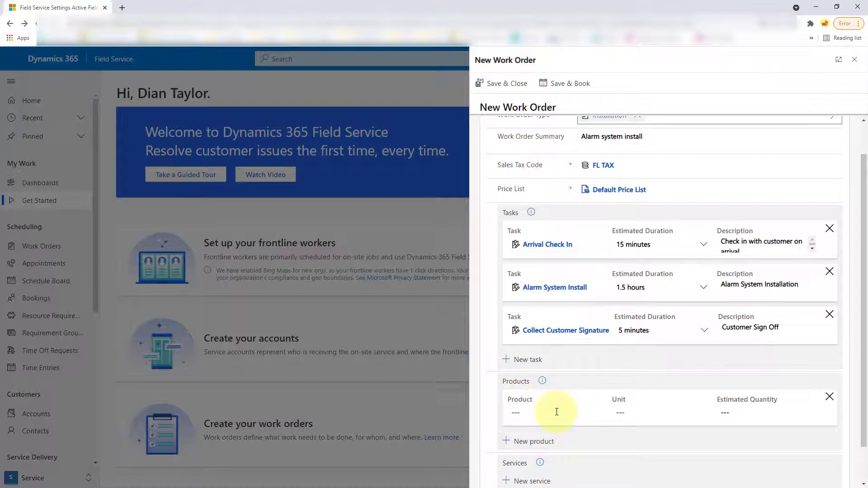
pyautogui.click(556, 412)
pyautogui.write('a')
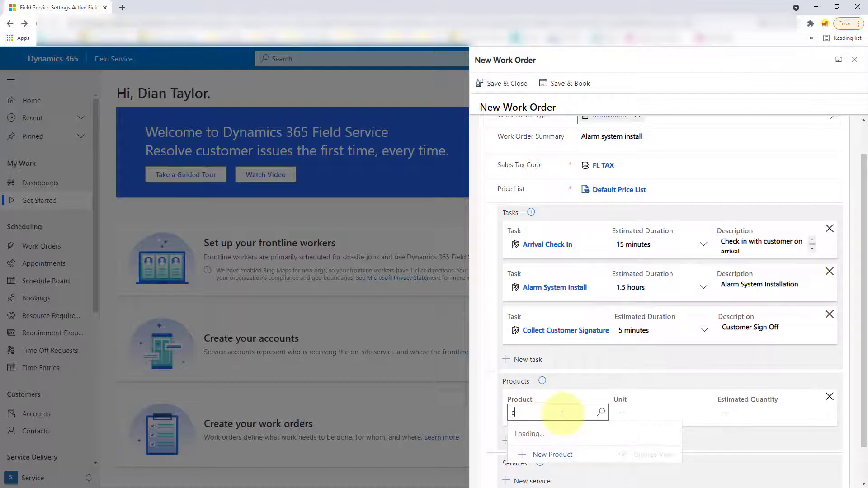
pyautogui.write('lar')
pyautogui.click(554, 371)
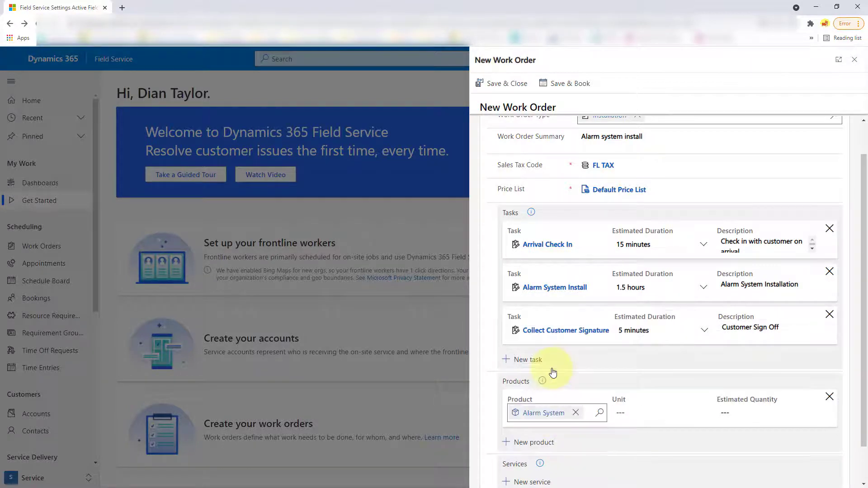
pyautogui.click(735, 413)
pyautogui.write('1')
# Add the service Hourly Service Fee to the work order with an estimated duration of 2 hours
pyautogui.scroll(-1, 682, 397)
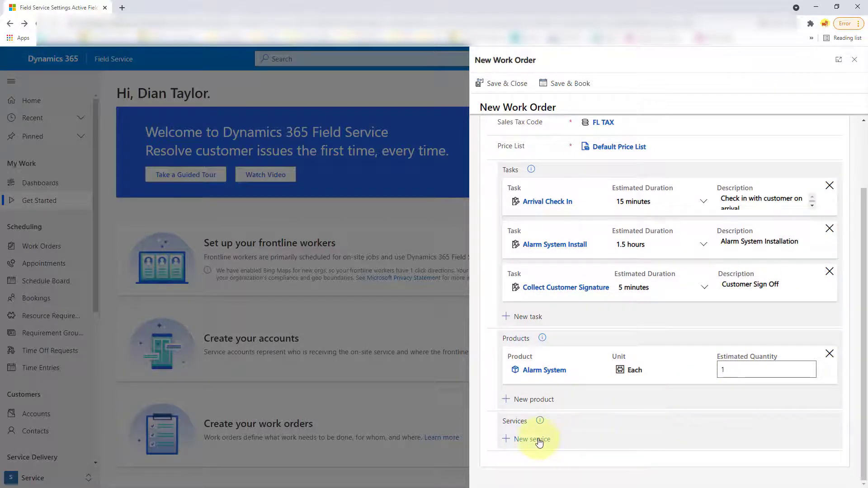
pyautogui.click(534, 439)
pyautogui.scroll(-1, 543, 437)
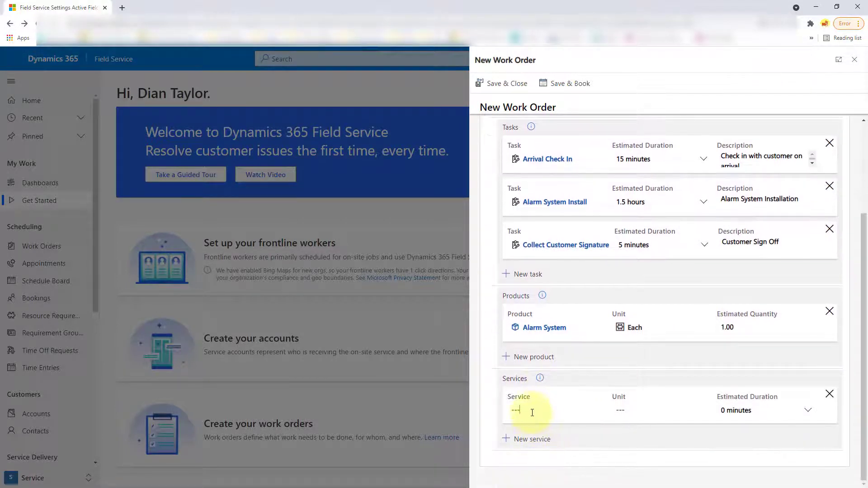
pyautogui.click(532, 413)
pyautogui.write('hourl')
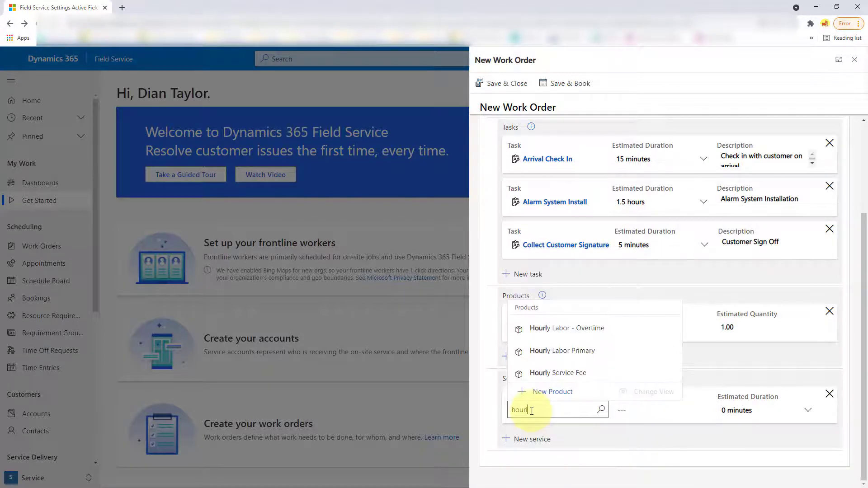
pyautogui.click(559, 373)
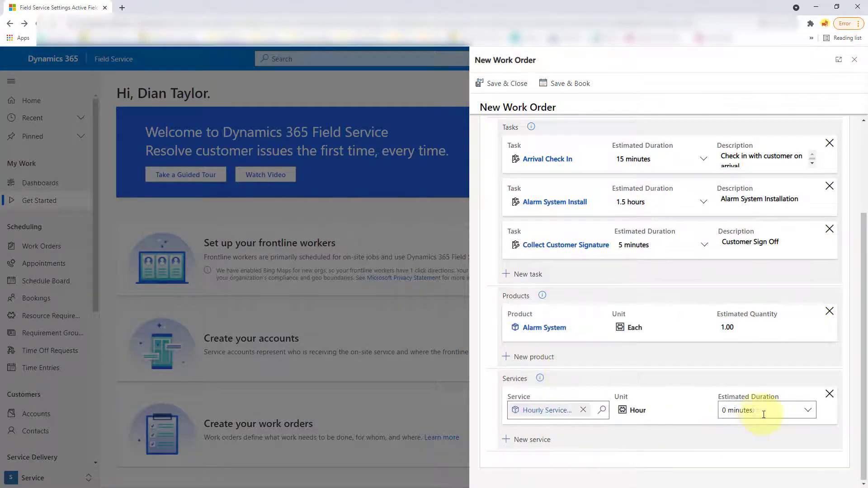
pyautogui.click(808, 411)
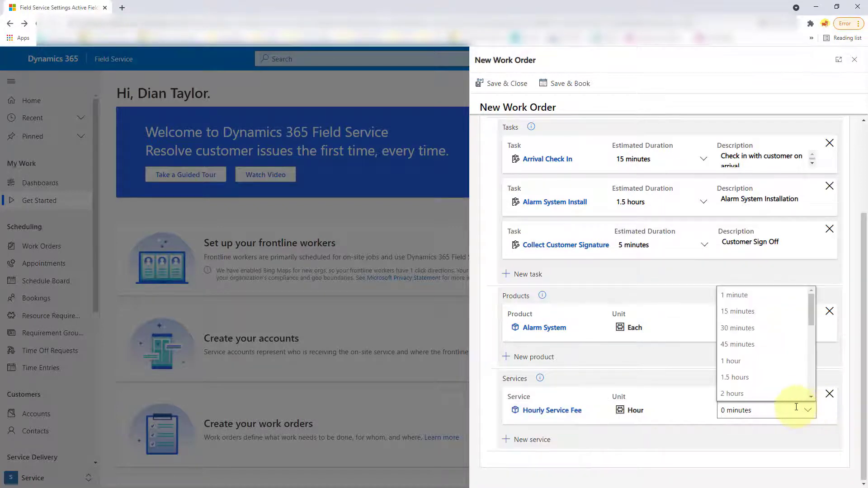
pyautogui.click(749, 394)
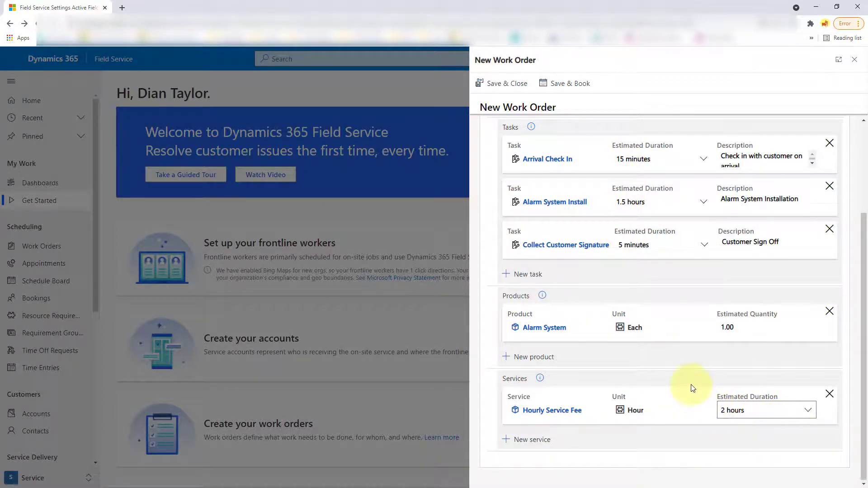
# Review the completed work order entries, and save the work order to proceed to resource booking
pyautogui.scroll(3, 692, 388)
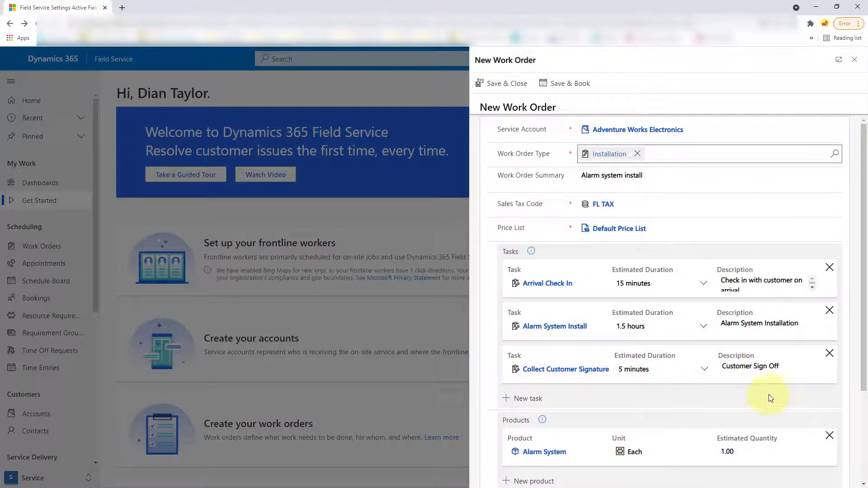
pyautogui.scroll(-2, 595, 246)
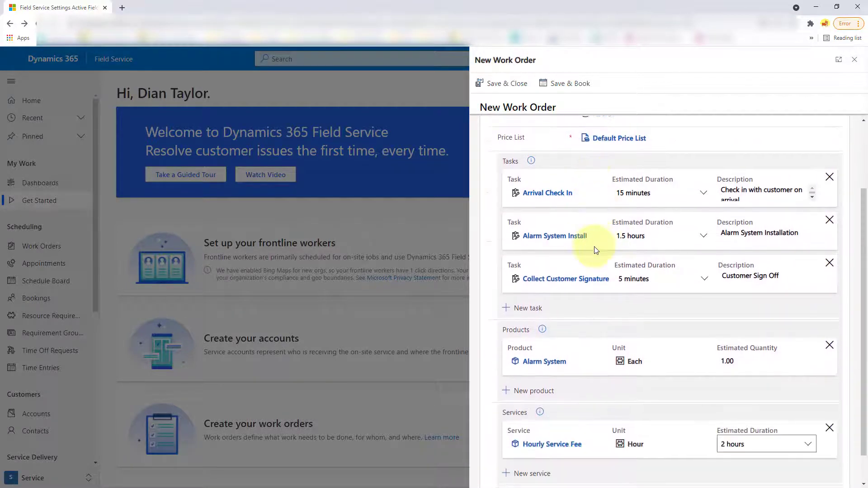
pyautogui.scroll(-1, 594, 249)
pyautogui.scroll(3, 595, 250)
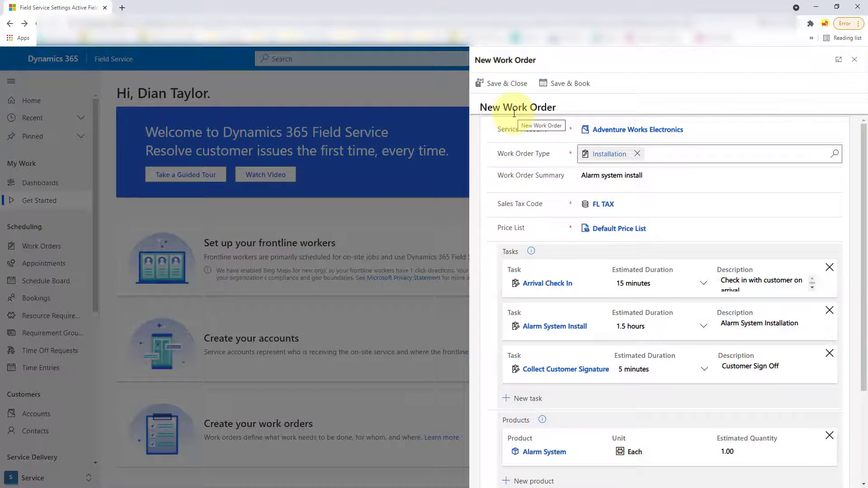
pyautogui.click(565, 84)
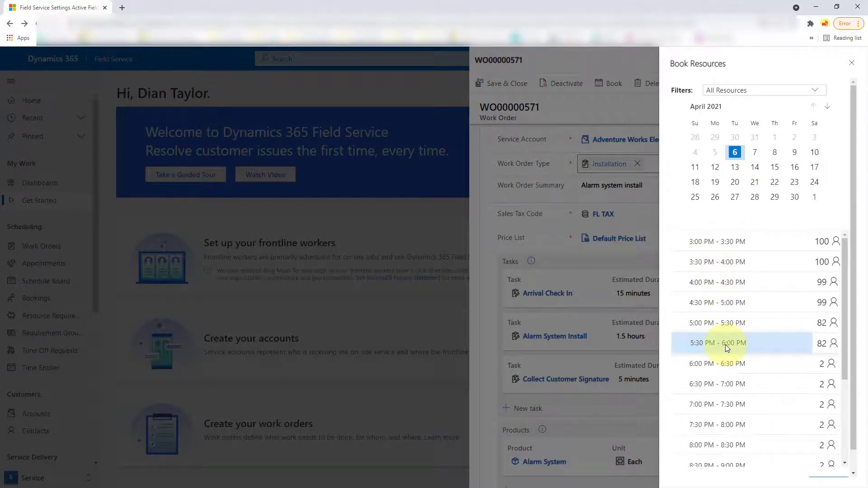
# Look through the resources available for the 5:30 PM - 6:00 PM slot on April 6, and close without booking anyone
pyautogui.click(833, 345)
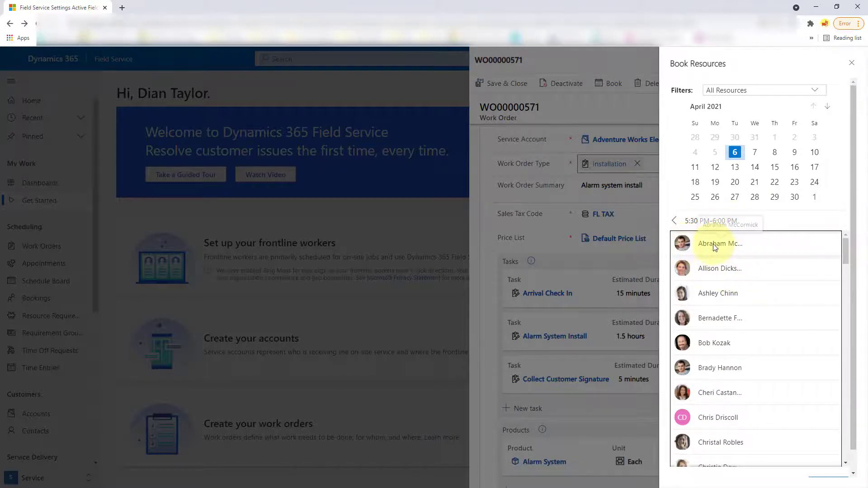
pyautogui.scroll(-5, 809, 362)
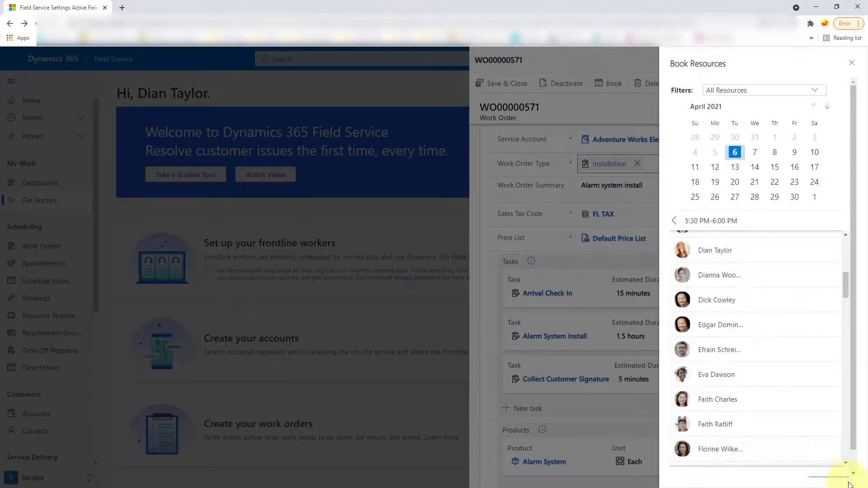
pyautogui.scroll(-1, 859, 464)
pyautogui.moveTo(859, 464); pyautogui.dragTo(859, 475)
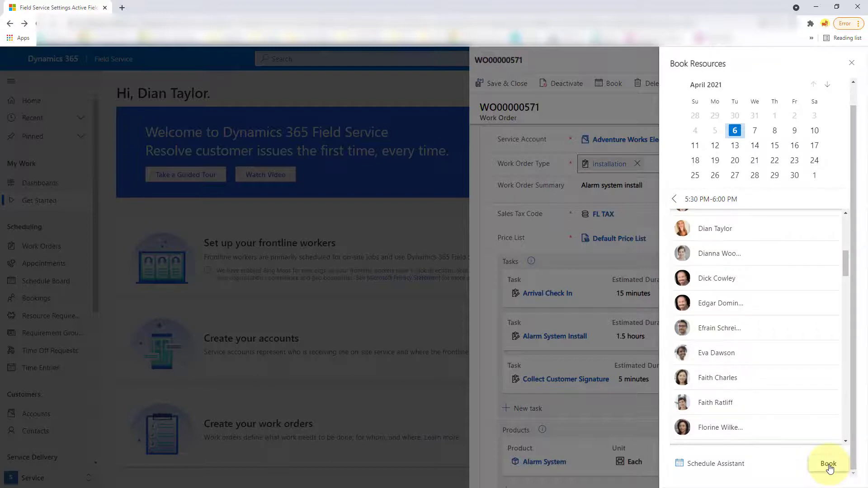
pyautogui.click(853, 67)
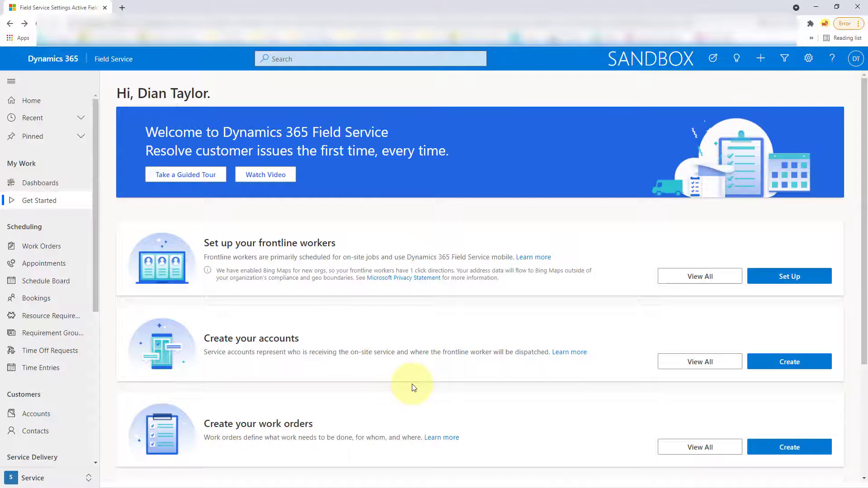
# Open a blank new work order form to view its fields, and close it discarding the changes
pyautogui.click(787, 448)
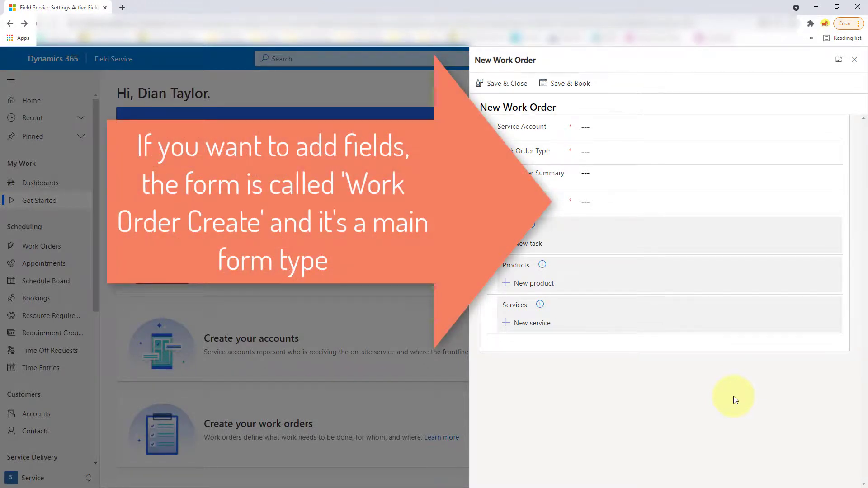
pyautogui.click(856, 63)
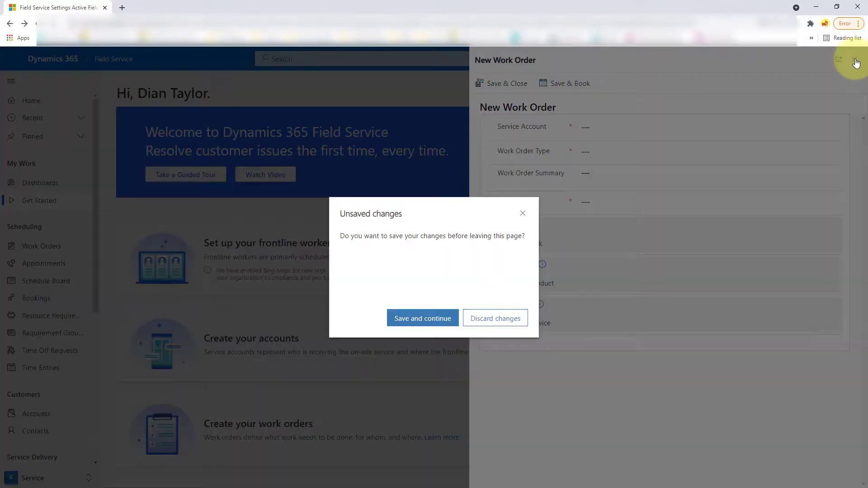
pyautogui.click(472, 322)
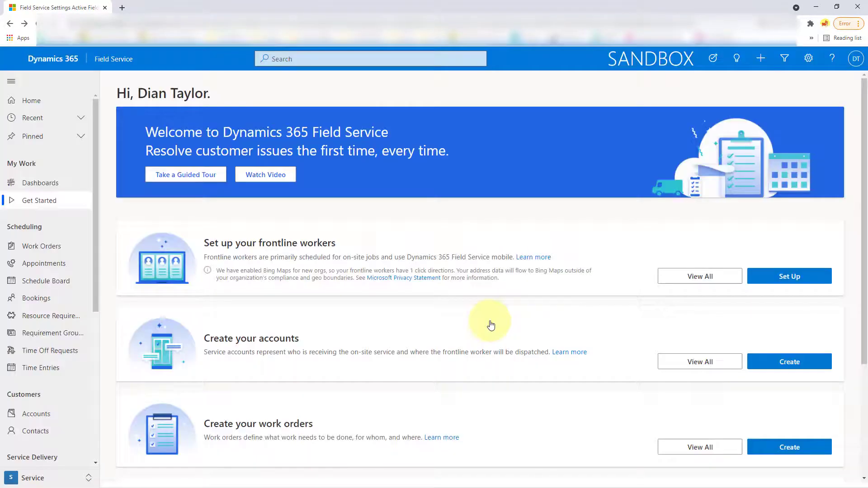
# Open work order scheduling from the Get Started page and switch on the New Schedule Board
pyautogui.scroll(-3, 413, 325)
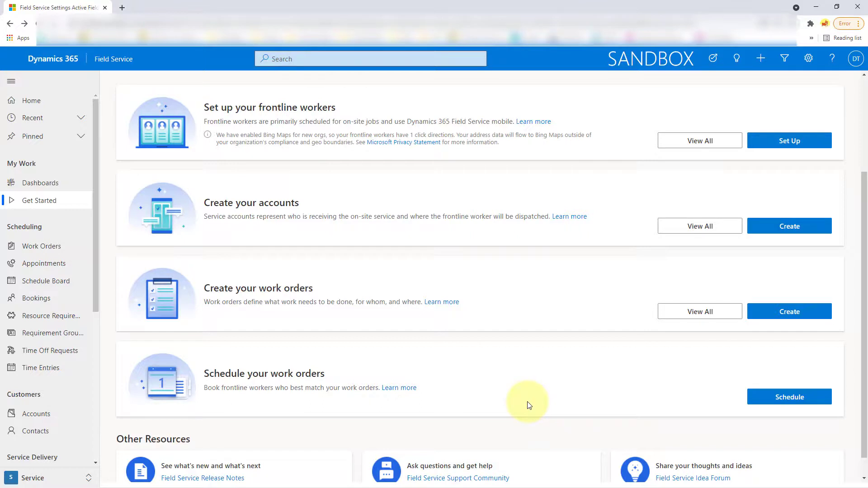
pyautogui.click(790, 398)
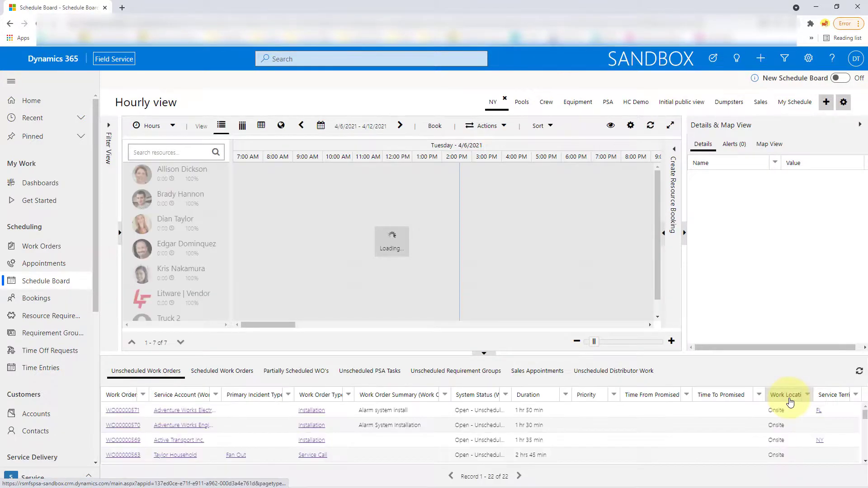
pyautogui.click(841, 78)
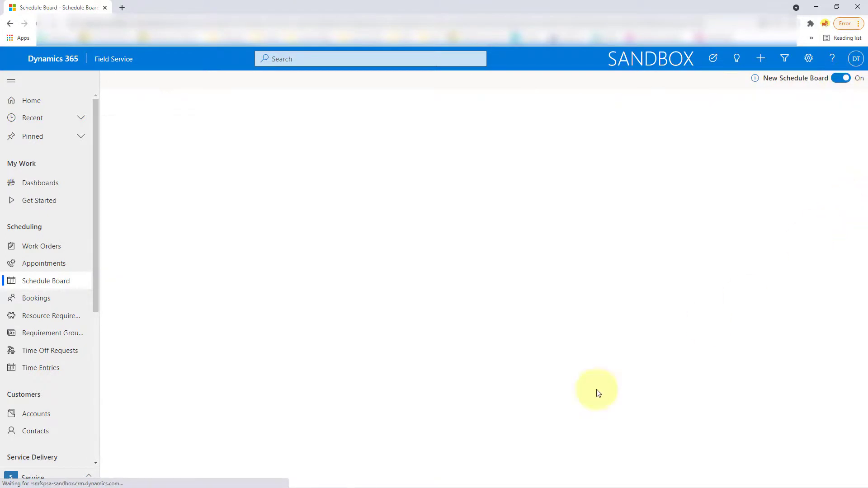